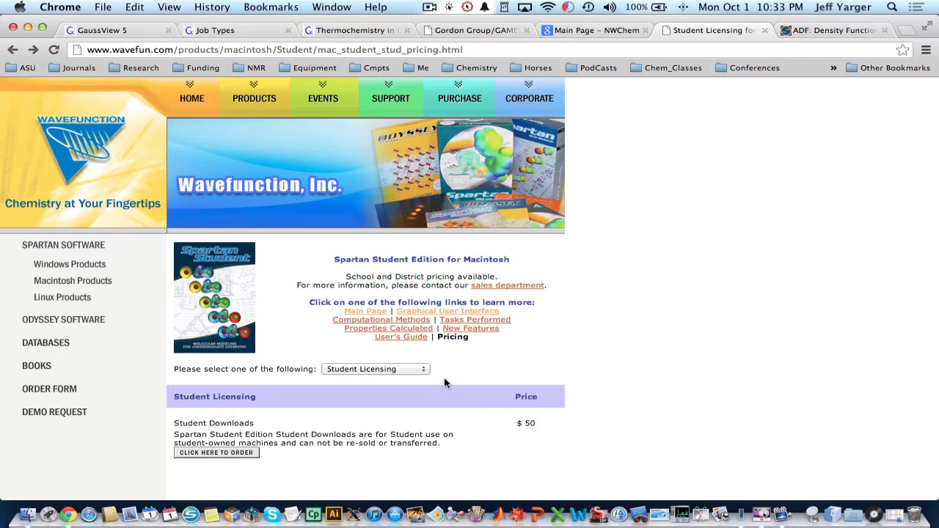
Switch to the open ADF page on the SCM site and look over its modeling suite overview and research highlights
left_click(833, 30)
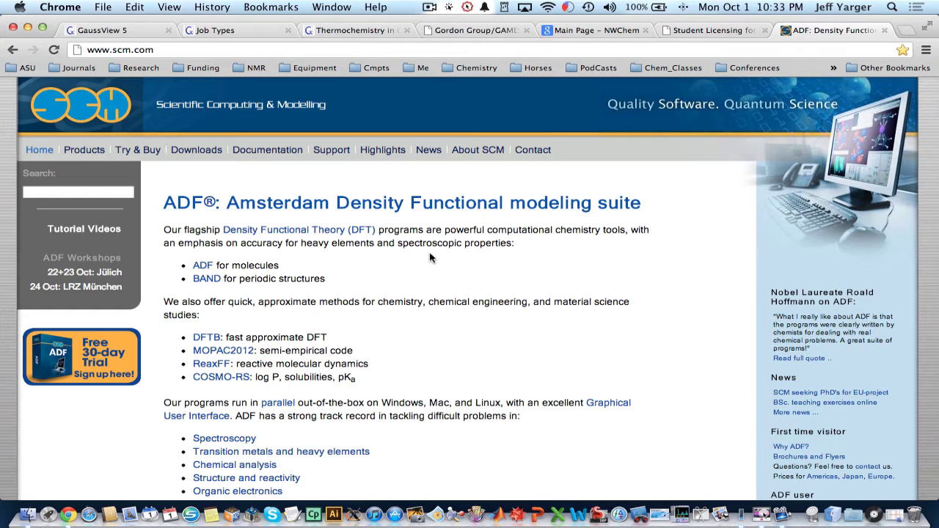
scroll(431, 257, "down", 10)
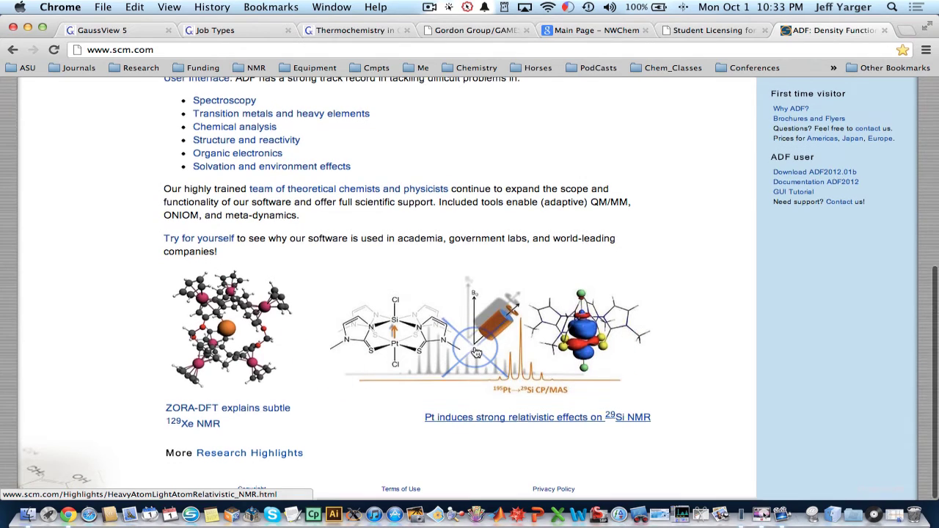
scroll(476, 353, "up", 10)
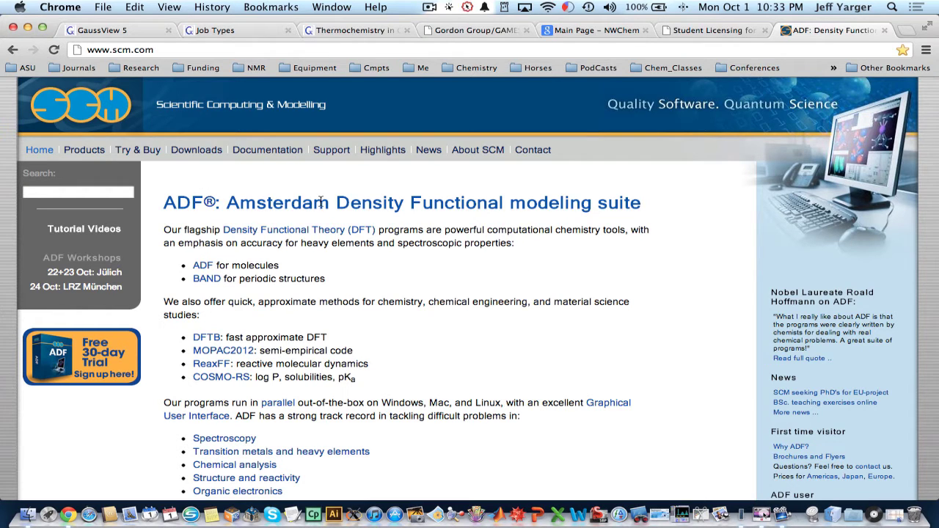
Minimize the browser, restore the Applications folder window in Finder and place it near the middle of the desktop
left_click(28, 29)
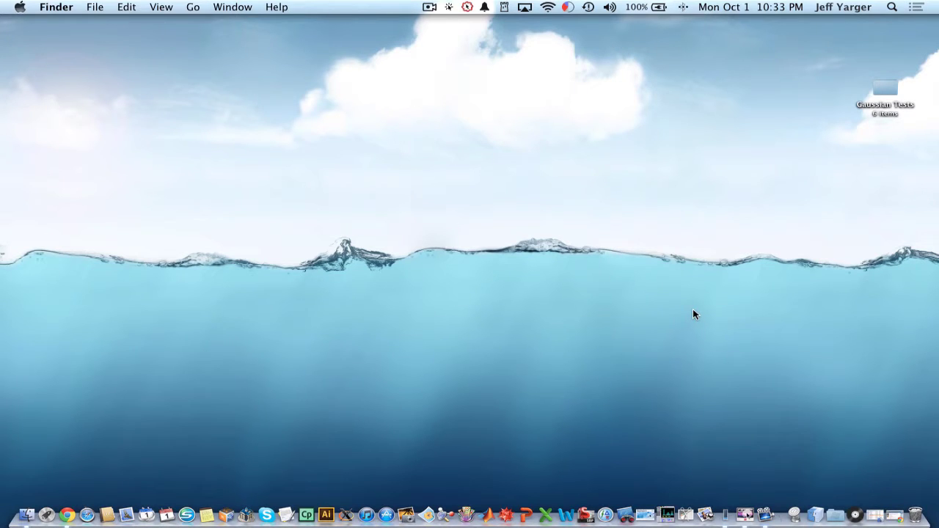
left_click(875, 515)
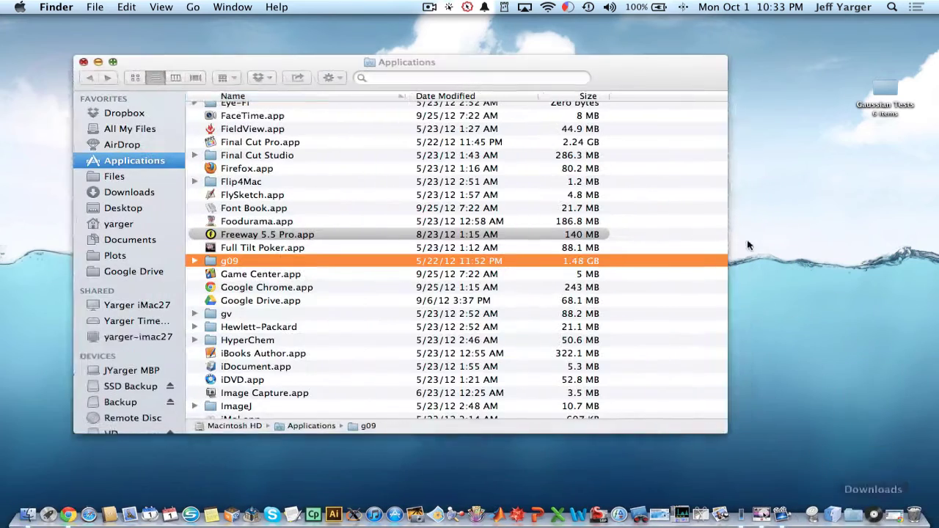
left_click_drag(504, 64, 604, 66)
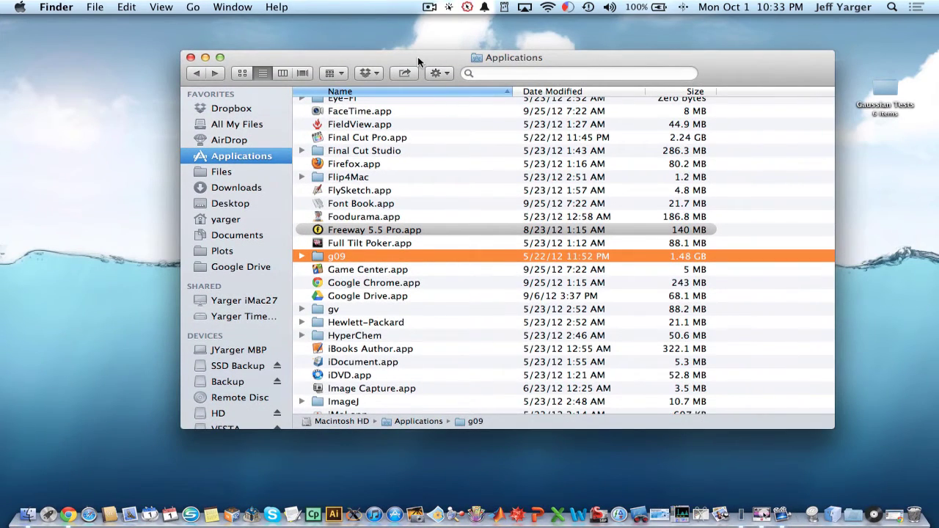
left_click_drag(419, 57, 345, 45)
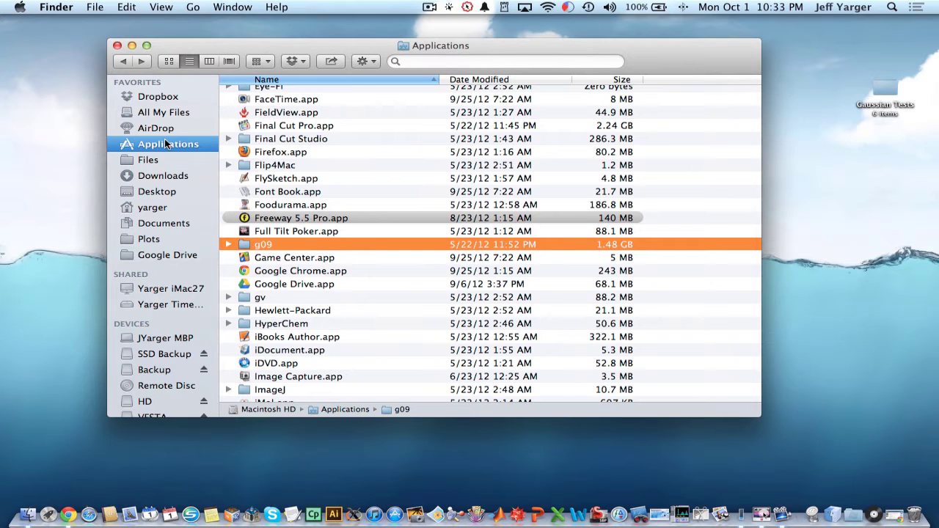
Open the g09 folder in Applications and look through the Gaussian program files it contains
double_click(265, 249)
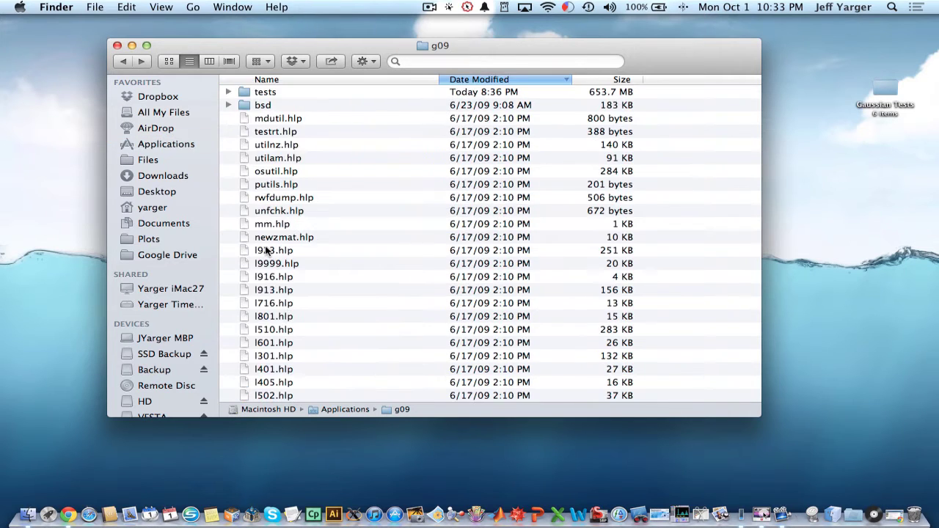
scroll(350, 323, "down", 15)
scroll(350, 323, "down", 10)
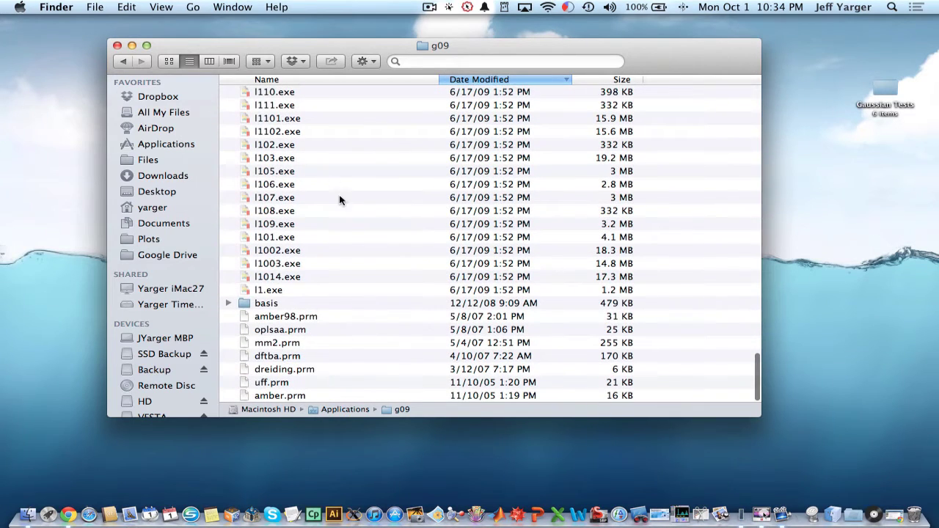
scroll(353, 265, "up", 15)
scroll(353, 264, "up", 5)
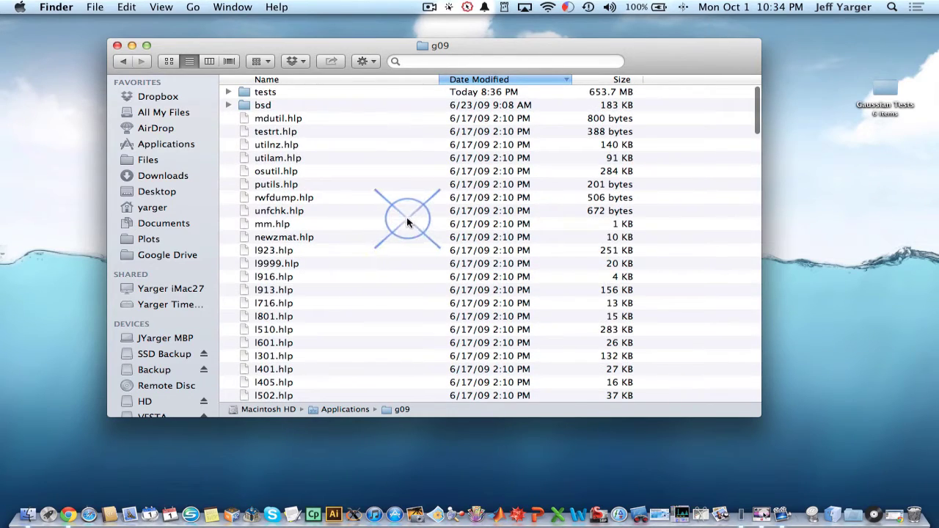
Return to the Applications folder, open the gv folder and locate the gview program
left_click(122, 61)
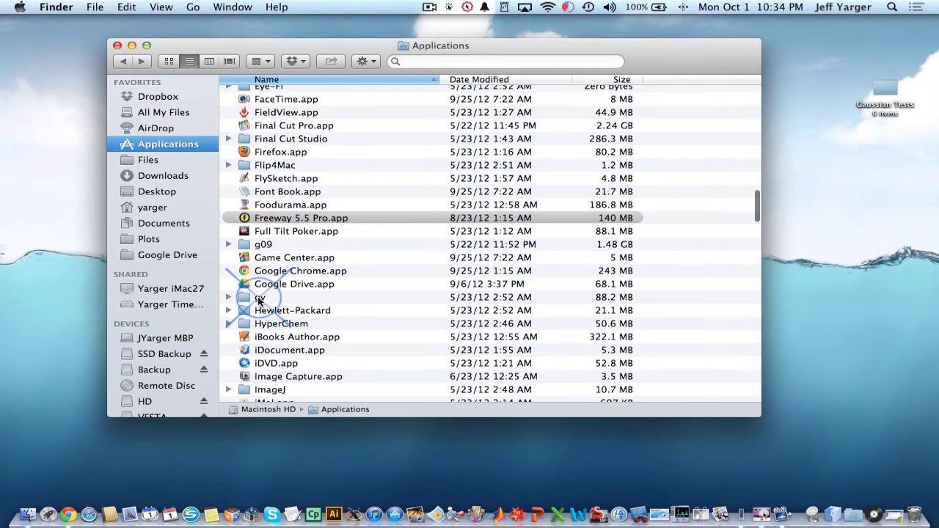
scroll(259, 301, "up", 1)
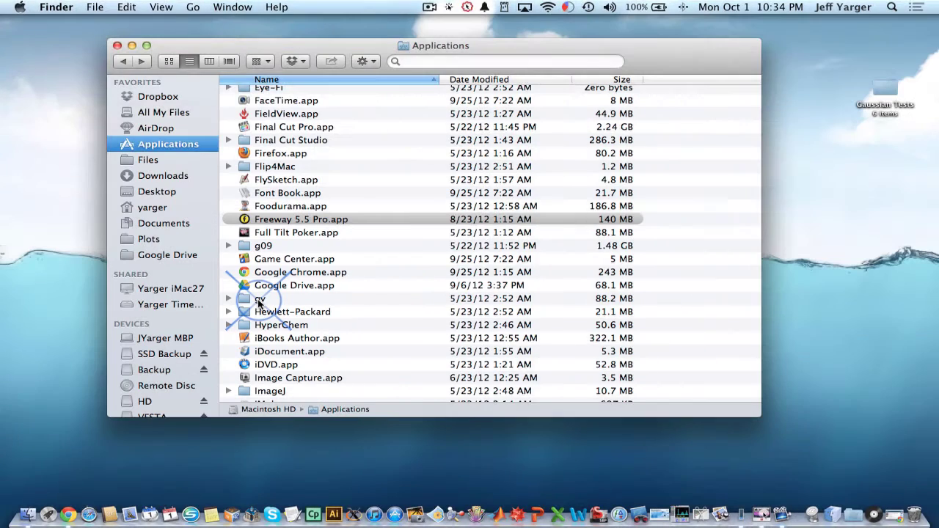
double_click(259, 301)
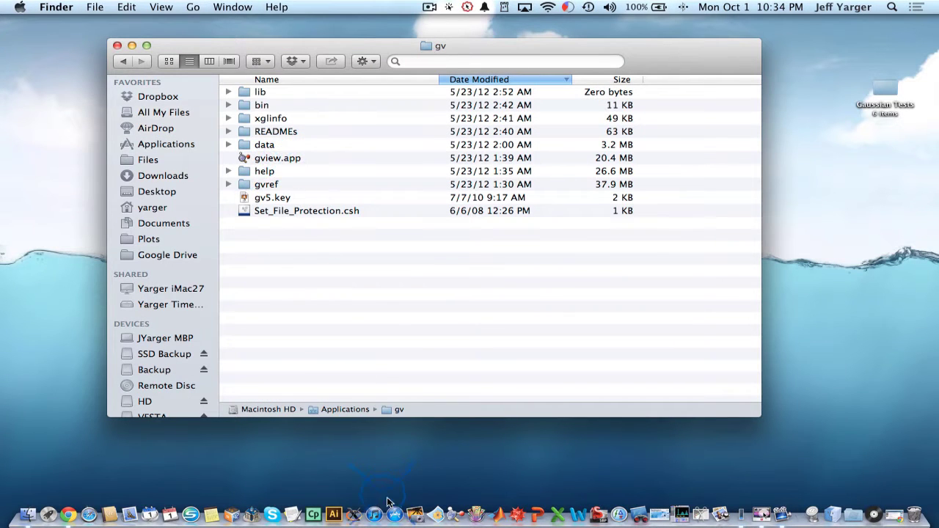
left_click(455, 513)
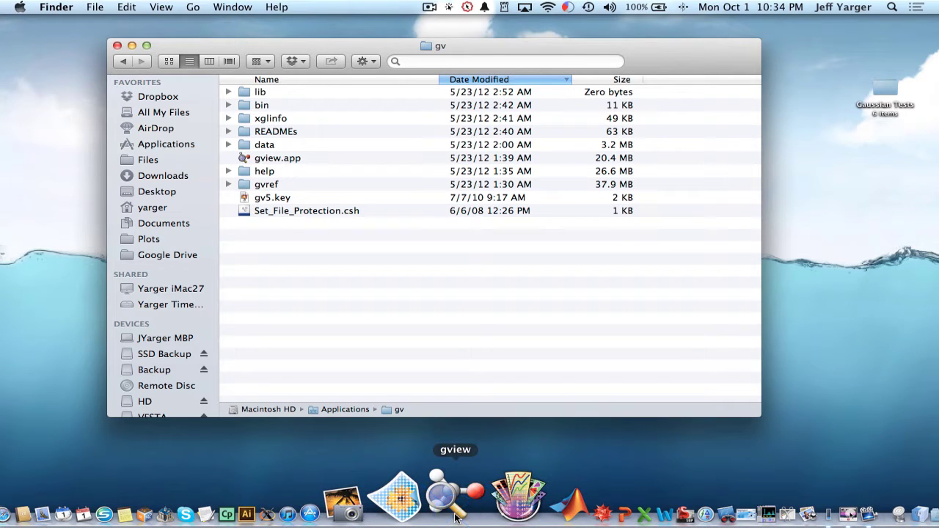
left_click_drag(455, 517, 449, 383)
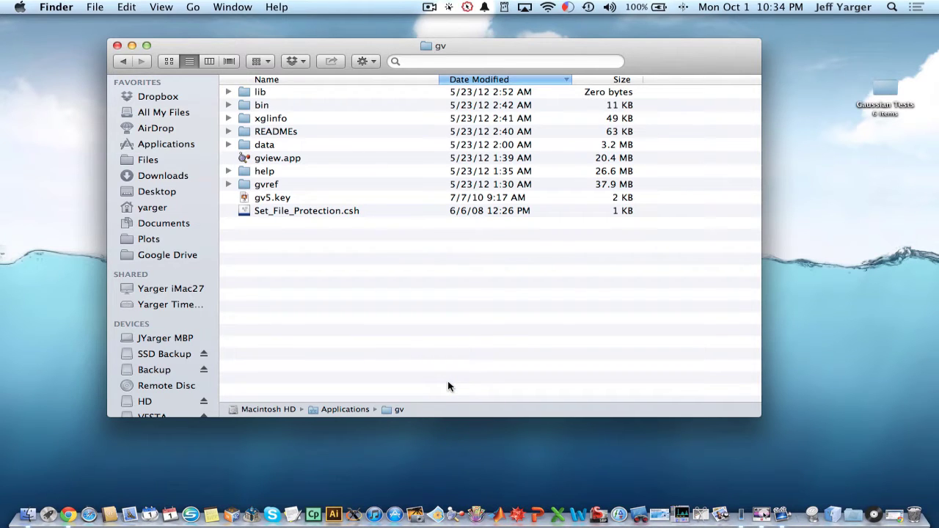
left_click(496, 334)
Go back to Applications and open the tests folder inside g09
left_click(123, 63)
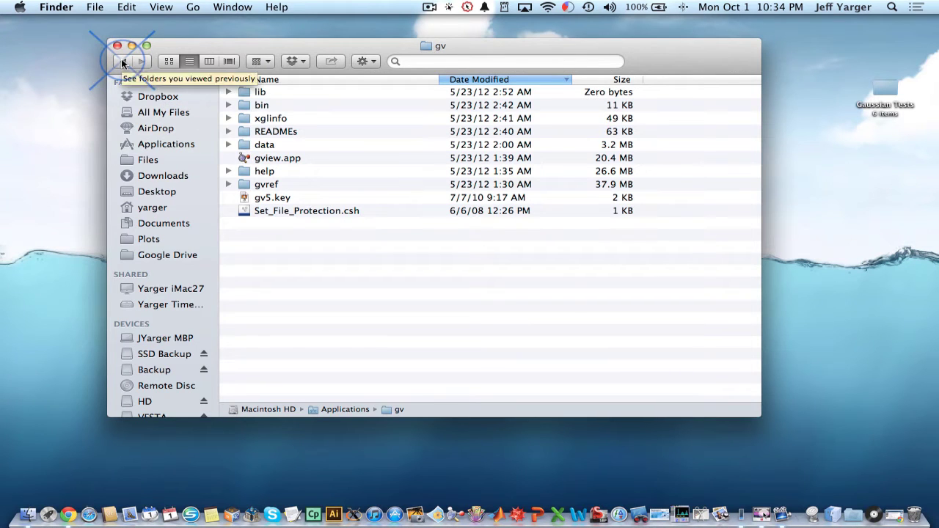
left_click(122, 63)
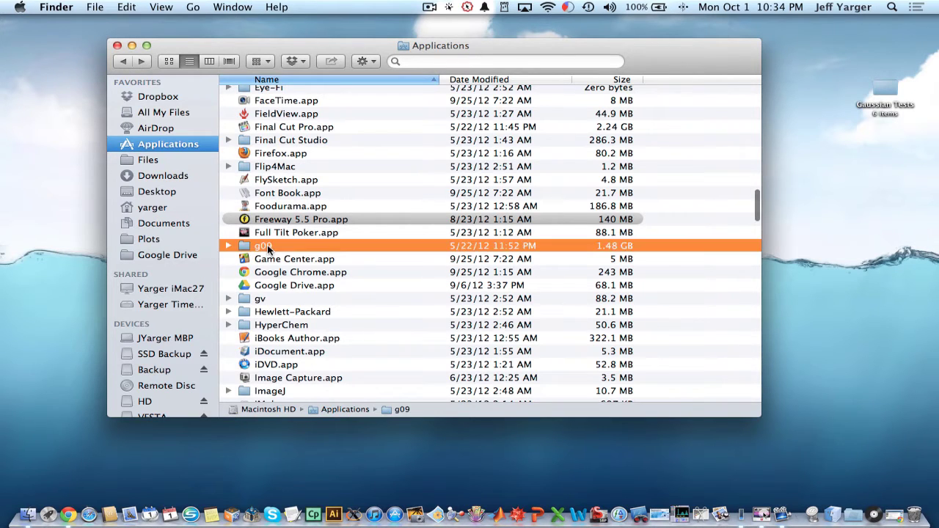
double_click(268, 249)
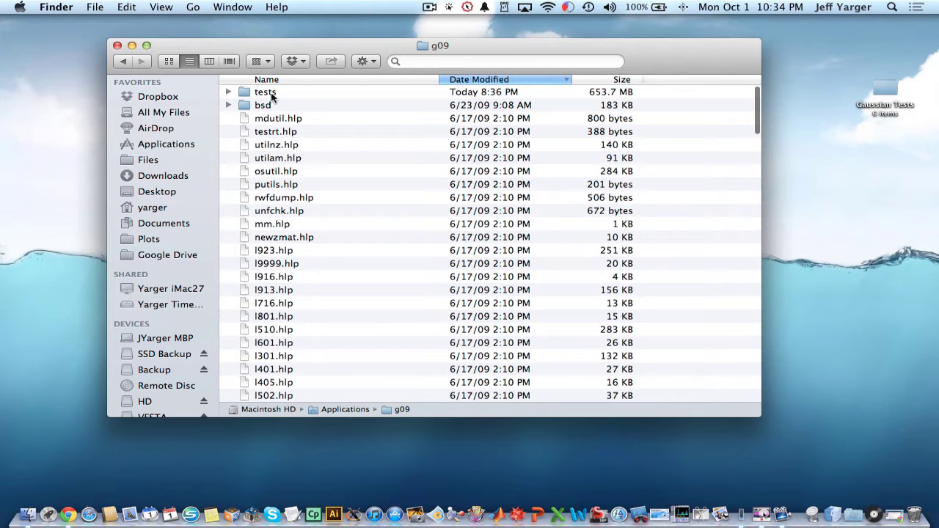
double_click(271, 94)
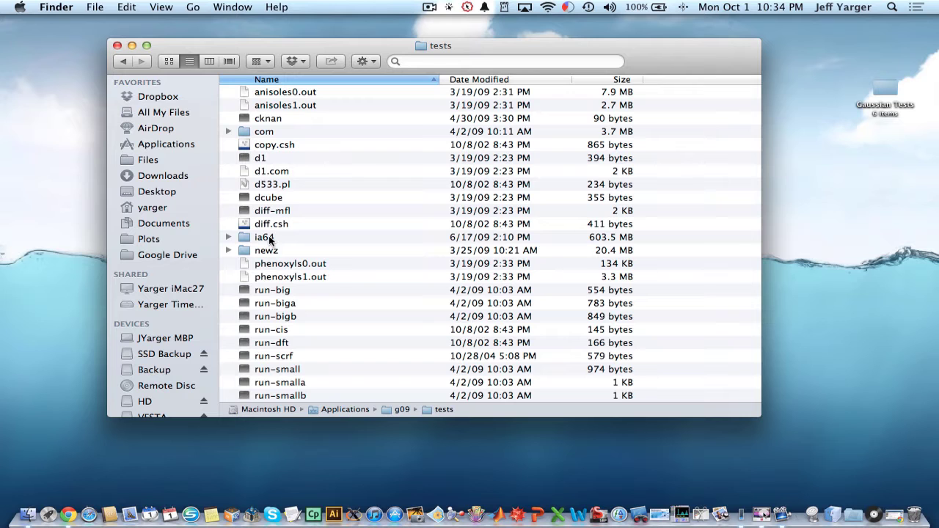
View the test log files in the ia64 folder and the test input files in the com folder
double_click(268, 238)
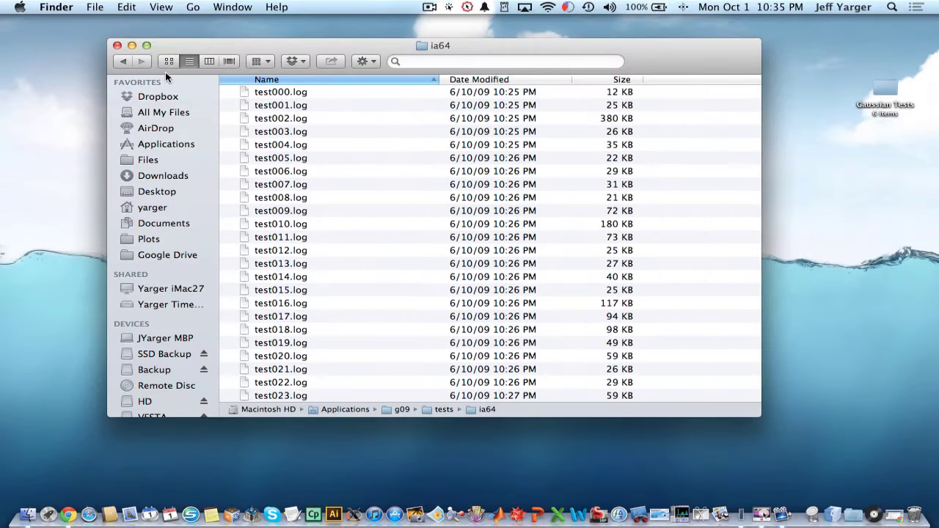
key("super+Up")
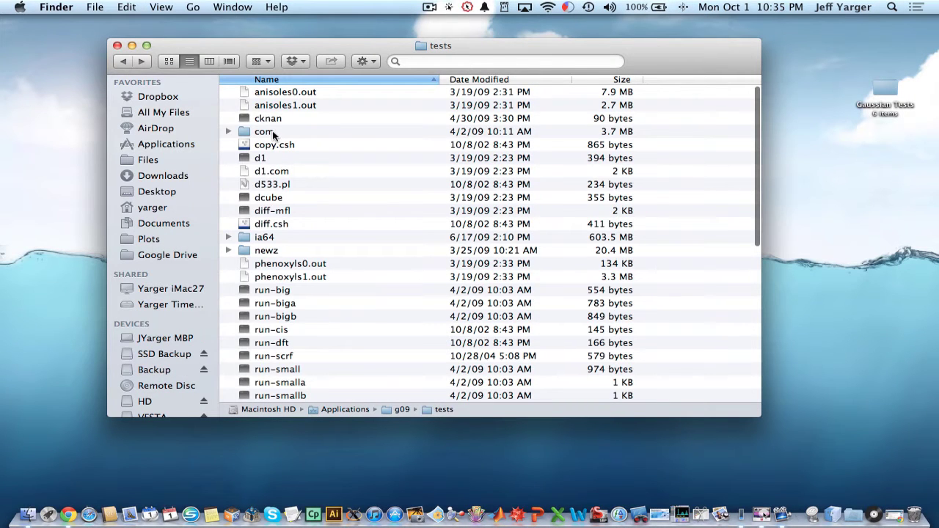
double_click(273, 132)
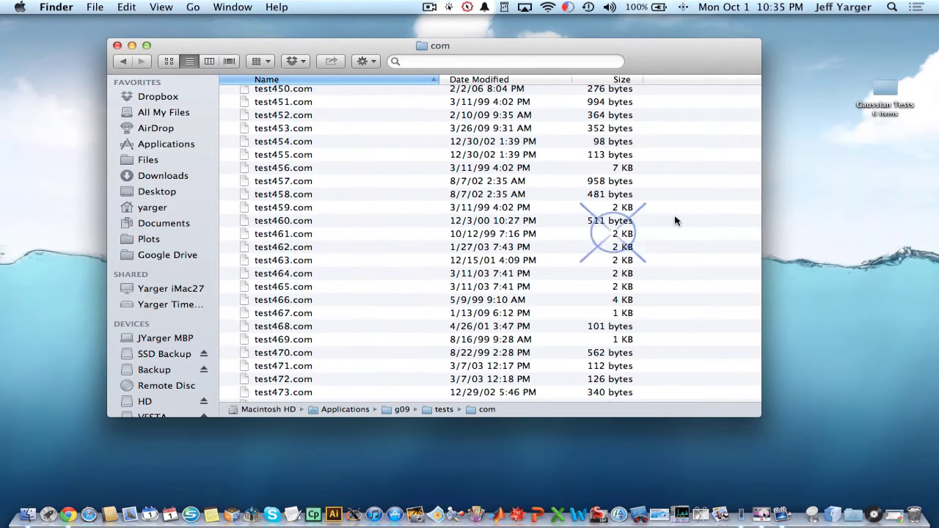
Open the Gaussian Tests folder from the desktop and move the two Finder windows apart so both are accessible
double_click(889, 82)
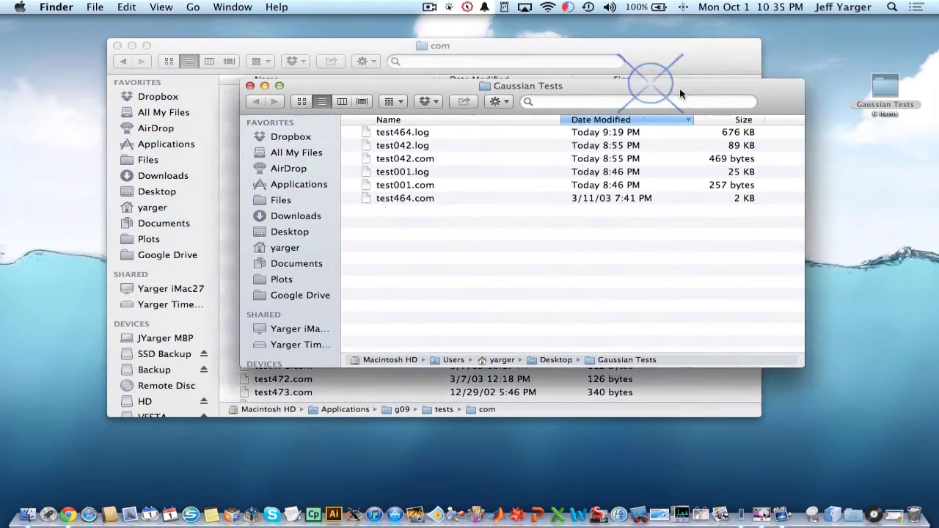
left_click_drag(680, 88, 789, 202)
left_click_drag(305, 57, 245, 54)
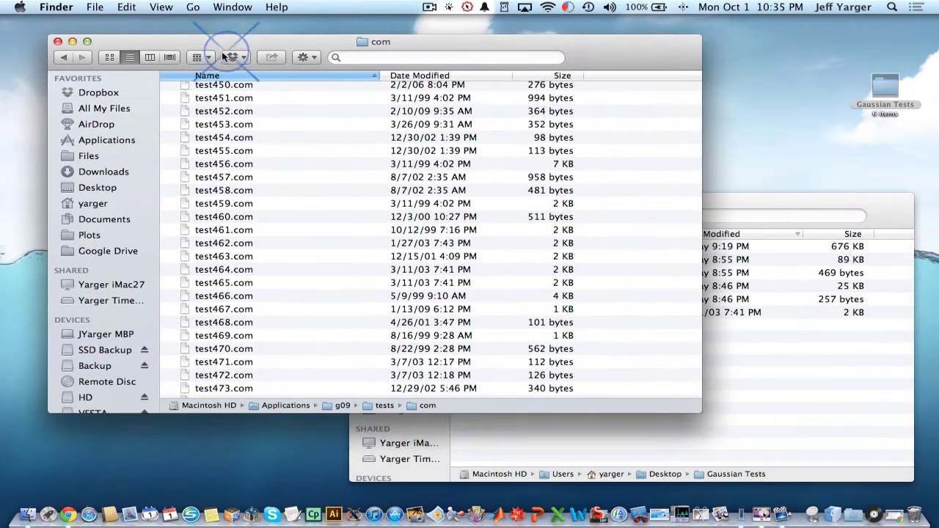
Navigate from the com folder back through tests and g09 to the Applications folder
left_click(71, 60)
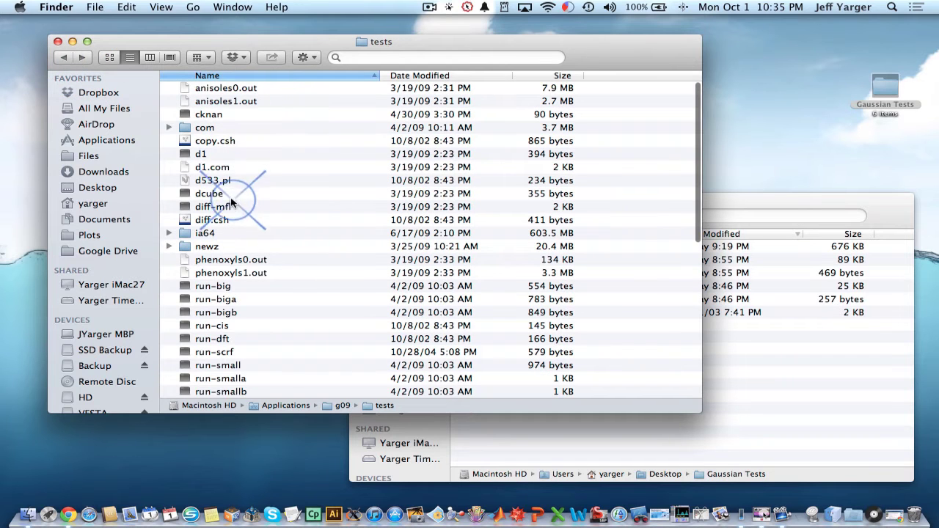
left_click(64, 57)
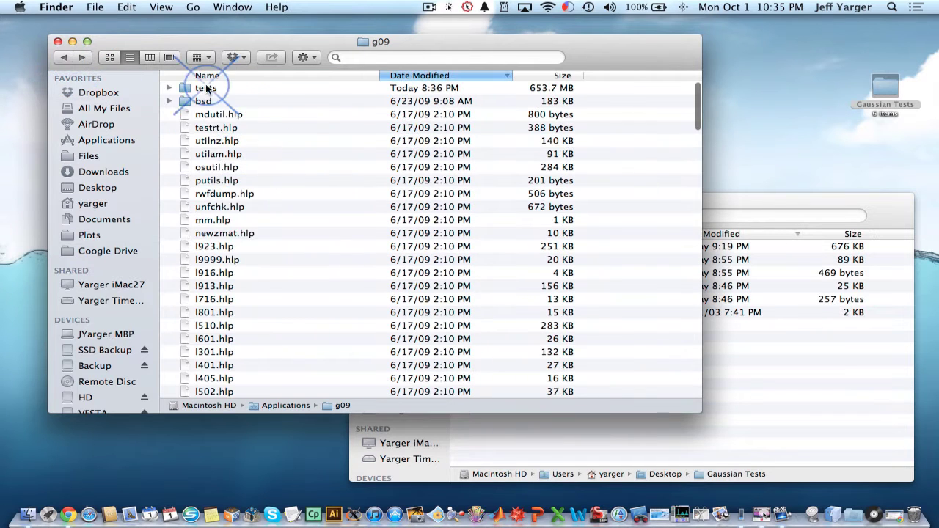
left_click(63, 57)
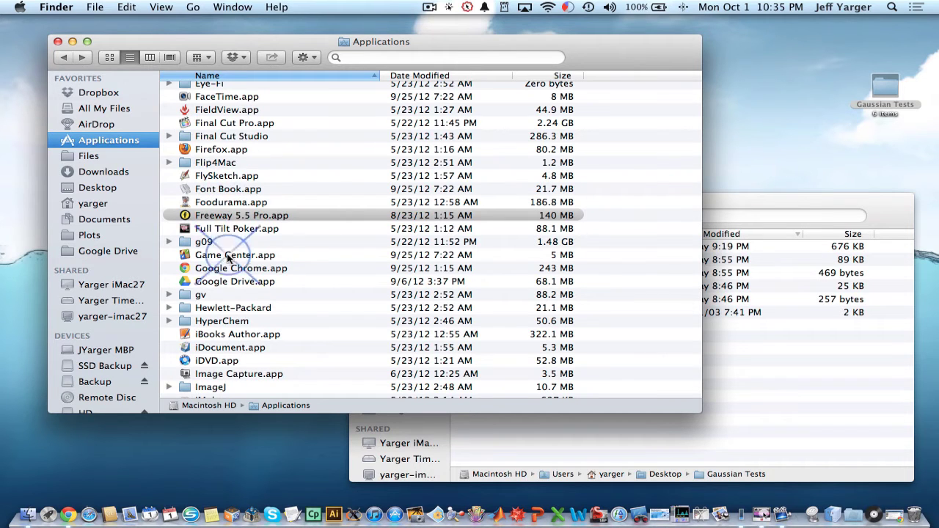
View the Gaussian Tests and gv folders, and minimize the gv folder window
left_click(747, 209)
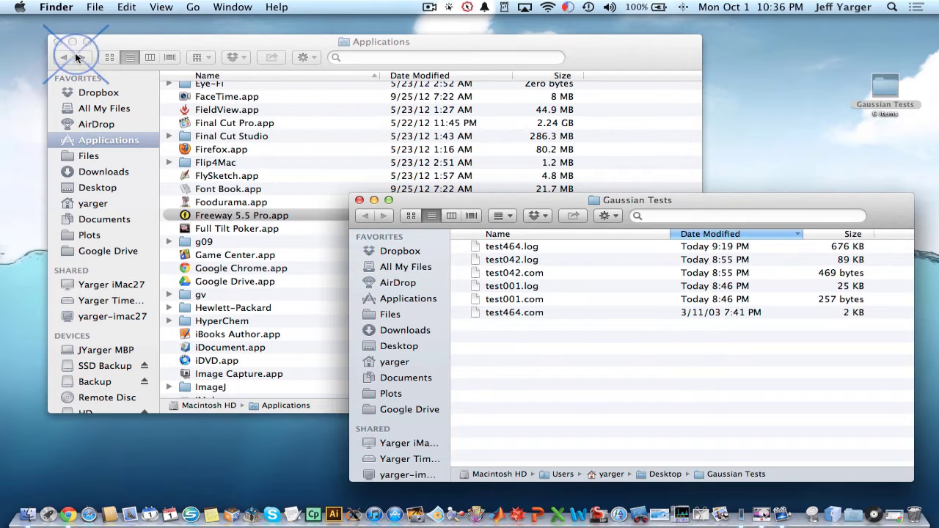
double_click(197, 294)
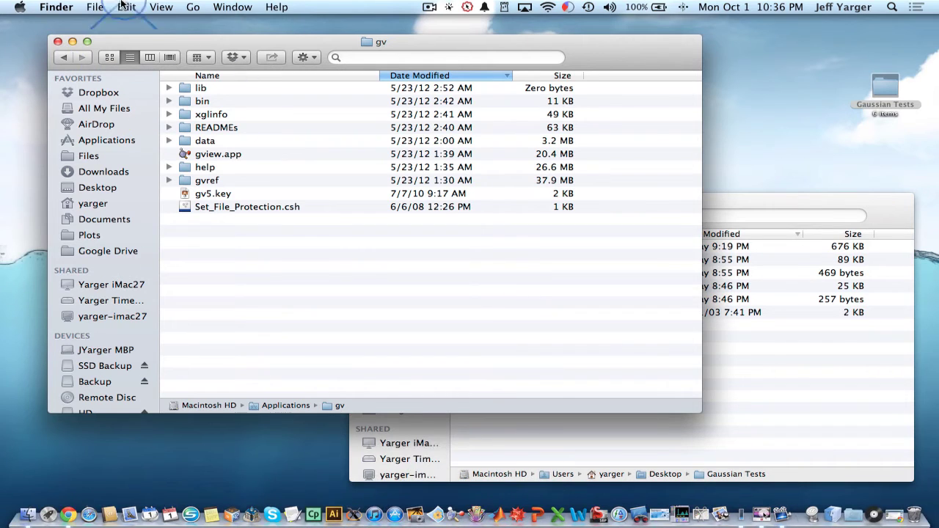
left_click(71, 41)
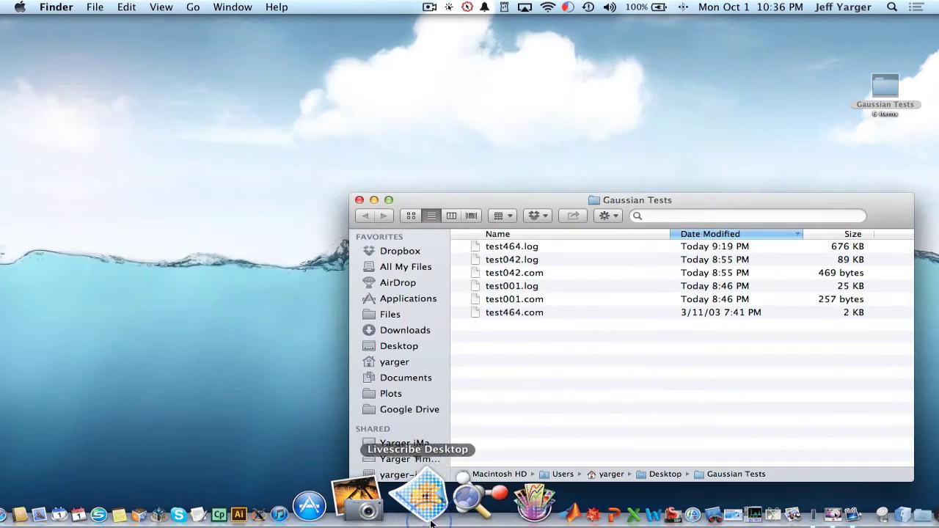
Launch GaussView, close the startup tips and arrange the main window and the new molecule window side by side
left_click(442, 514)
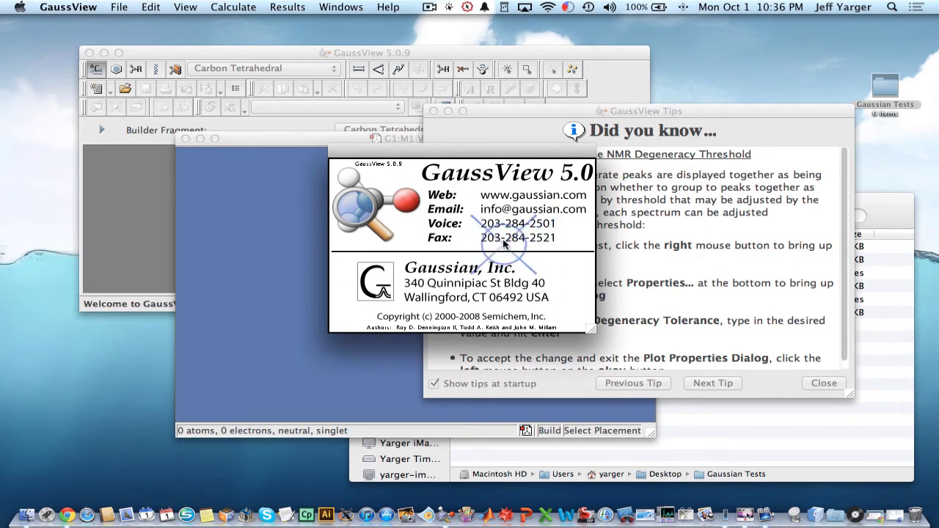
left_click(824, 384)
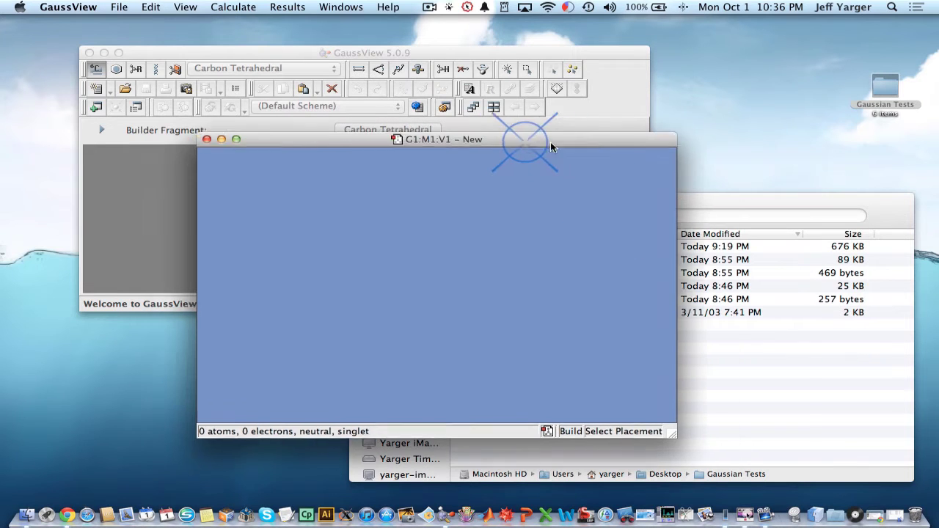
left_click_drag(524, 140, 696, 140)
left_click_drag(549, 52, 503, 43)
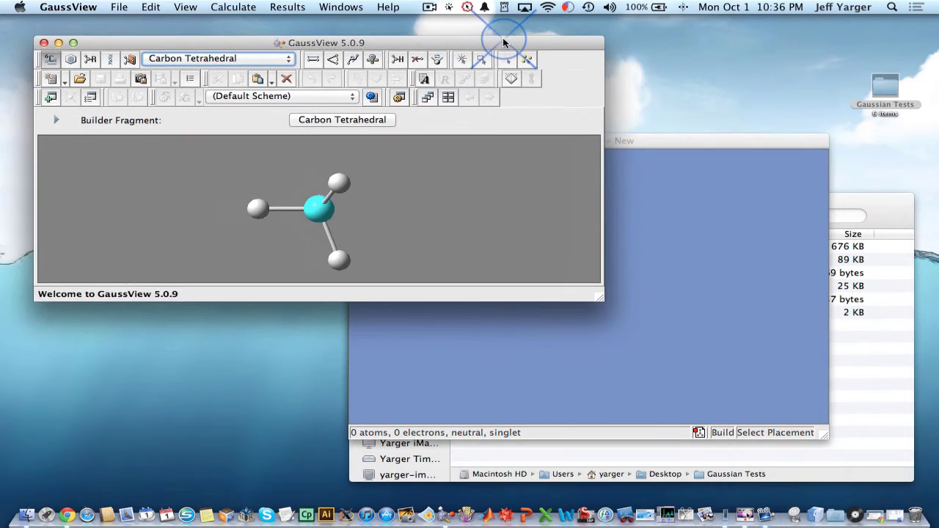
Select the Carbon Trivalent (S-S-D) builder fragment, and switch to the benzene ring fragment
left_click(316, 187)
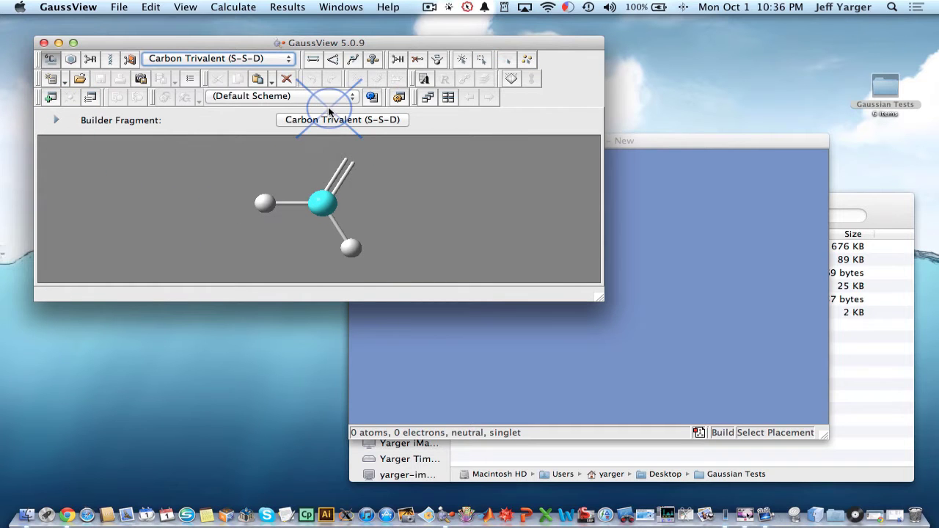
left_click(70, 60)
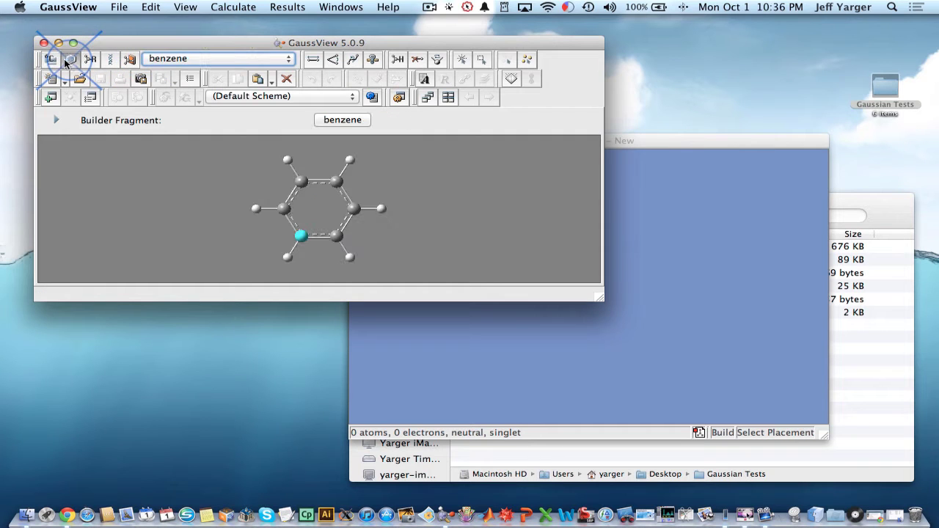
Choose beryllium from the element fragments to load the Beryllium Linear (S-S) builder fragment, and close the periodic table
left_click(48, 60)
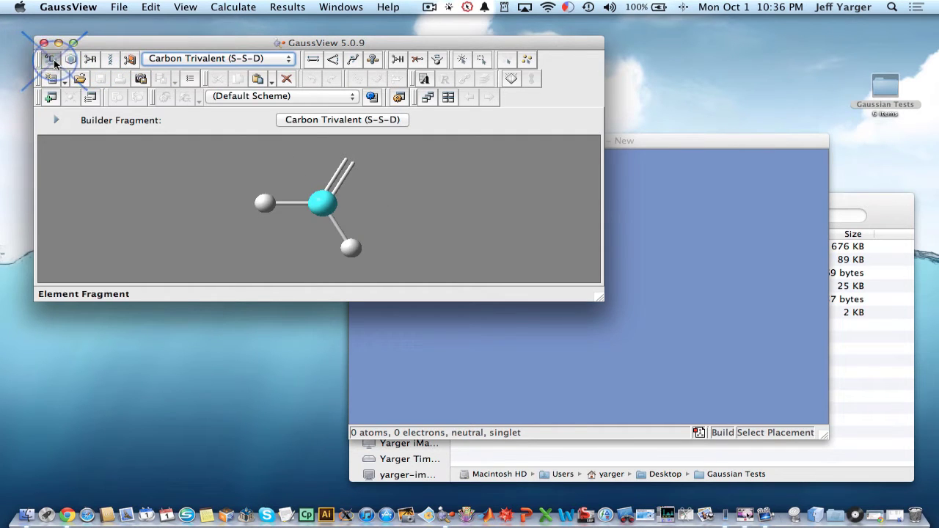
left_click(54, 59)
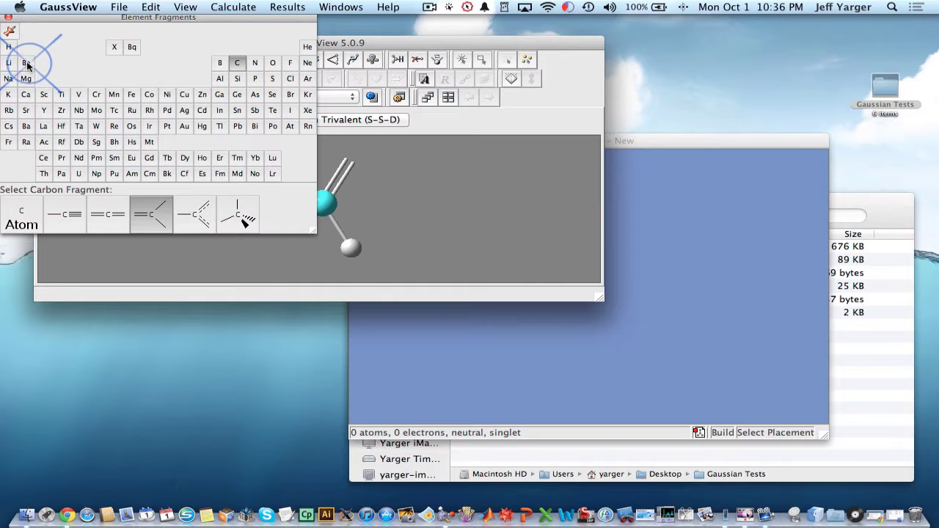
left_click(28, 66)
left_click(20, 7)
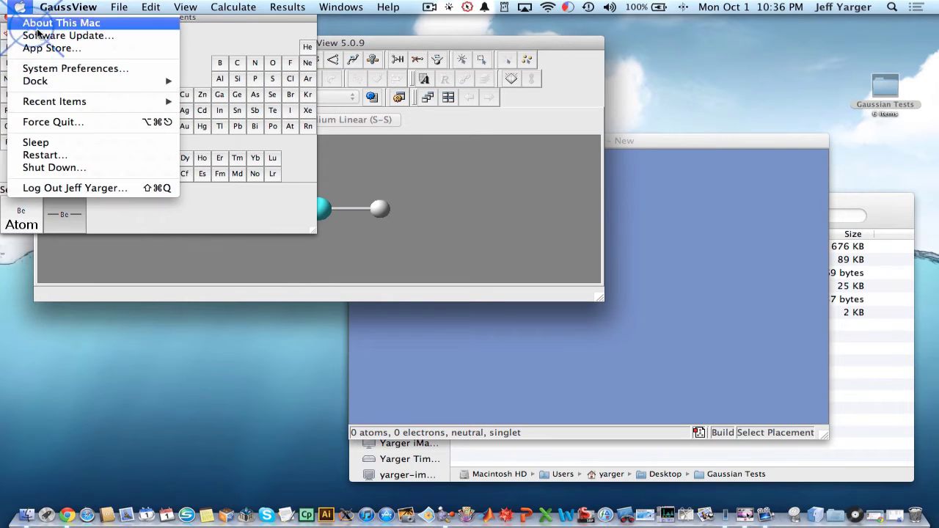
left_click(225, 32)
left_click_drag(224, 18, 351, 47)
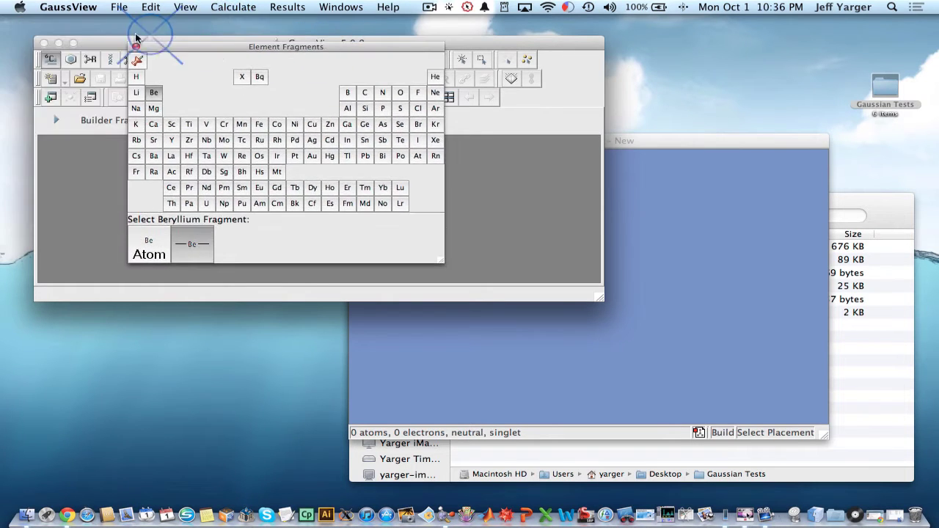
left_click(136, 46)
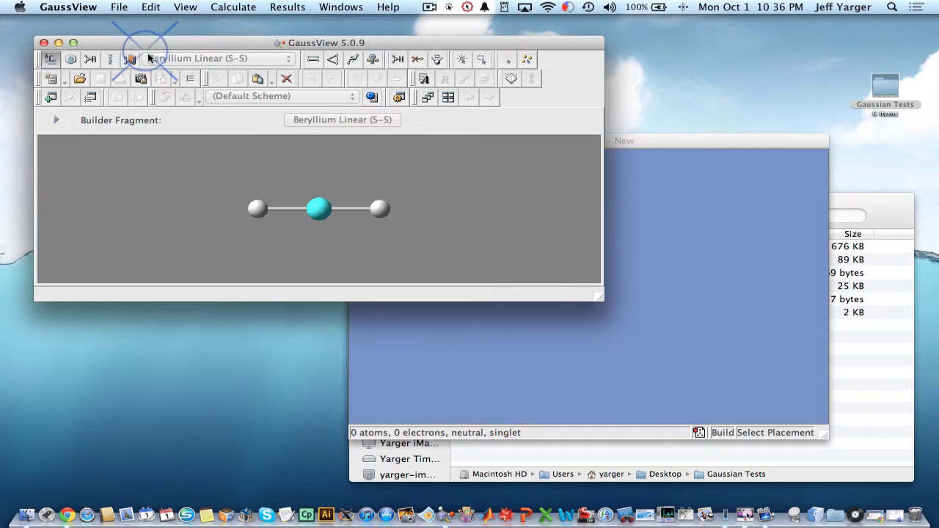
Move the new molecule window over the main window and shift the Gaussian Tests folder window slightly upward
left_click(688, 145)
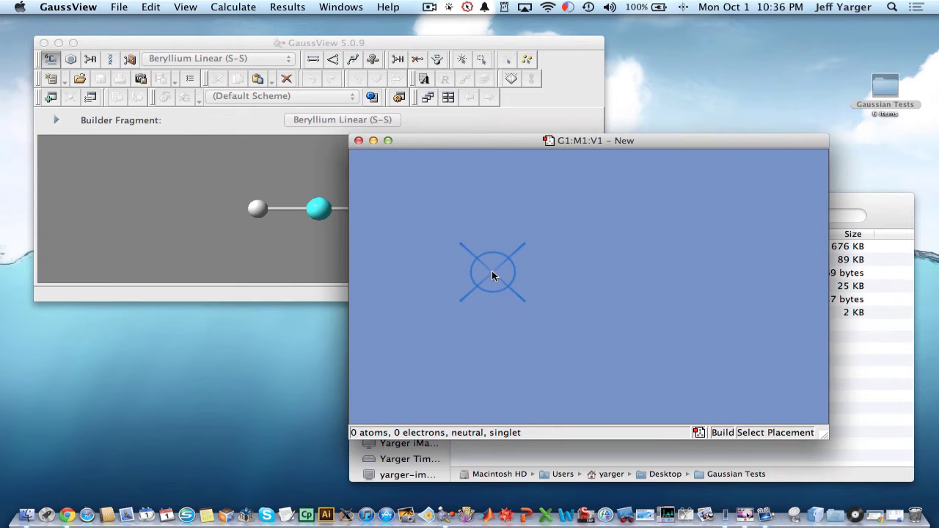
left_click_drag(711, 139, 624, 110)
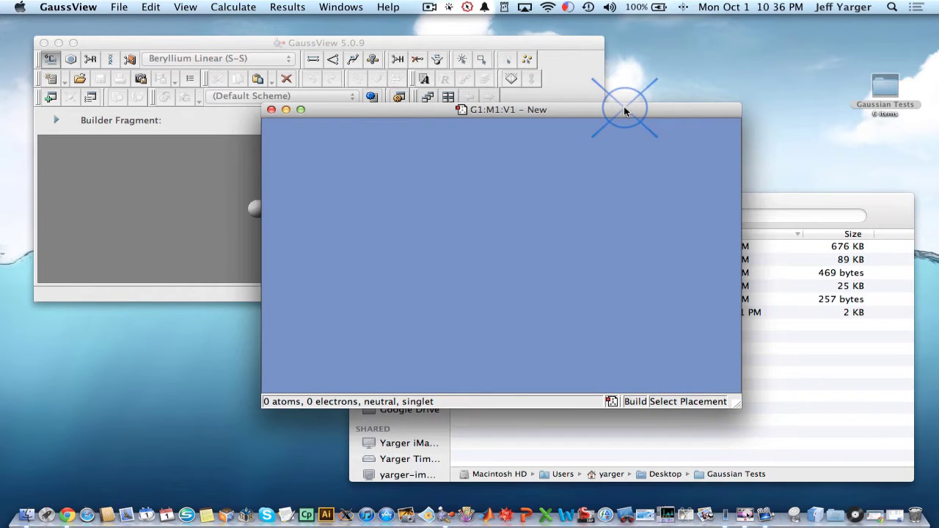
left_click(844, 201)
left_click_drag(551, 194, 554, 170)
left_click_drag(598, 110, 577, 107)
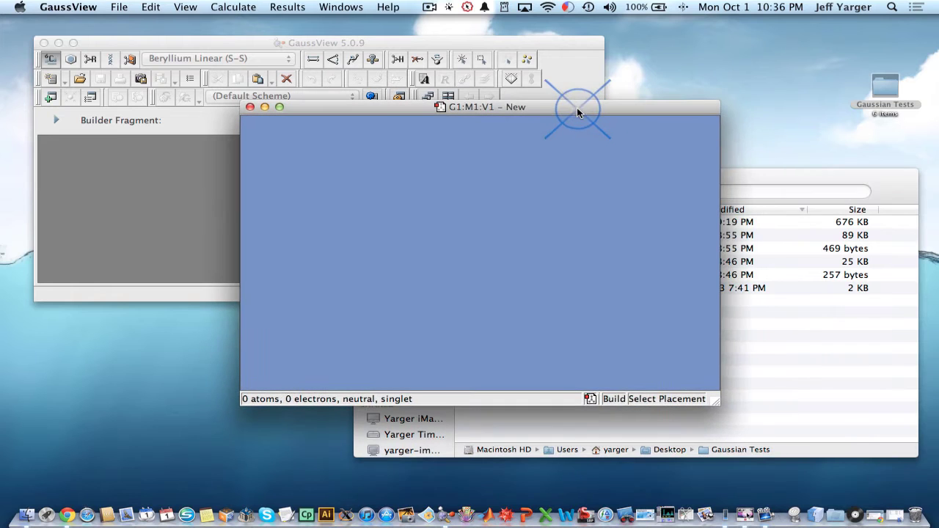
Open test042.com from the Gaussian Tests folder in TextEdit, read the water frequency job's input, and close it
left_click(734, 174)
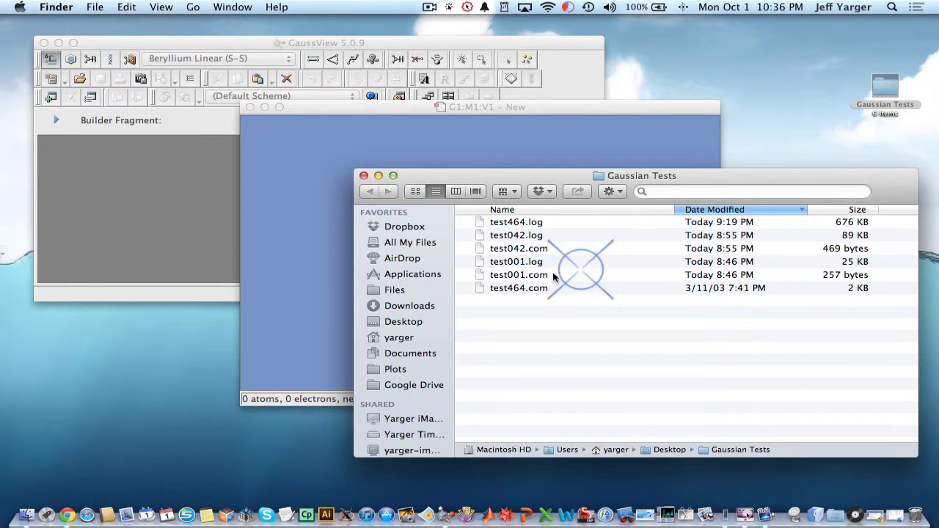
left_click(524, 276)
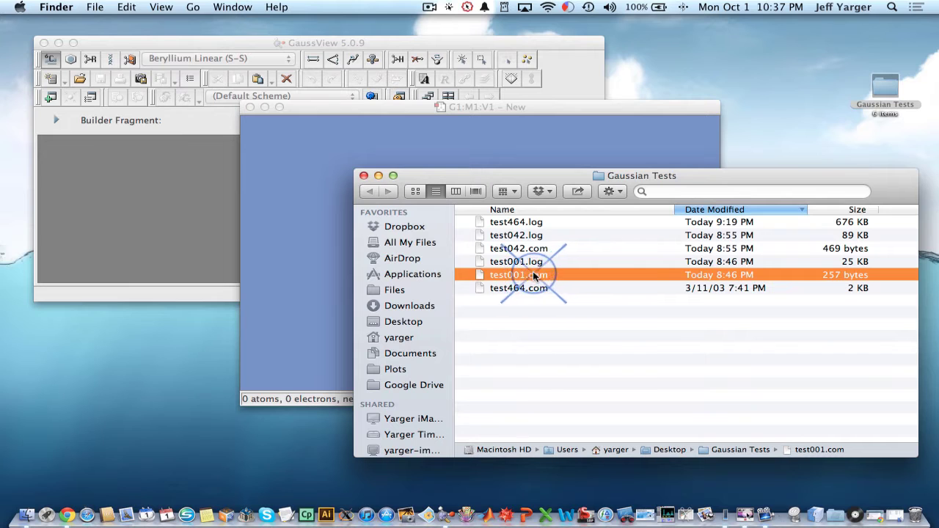
left_click(524, 249)
left_click_drag(522, 246, 290, 512)
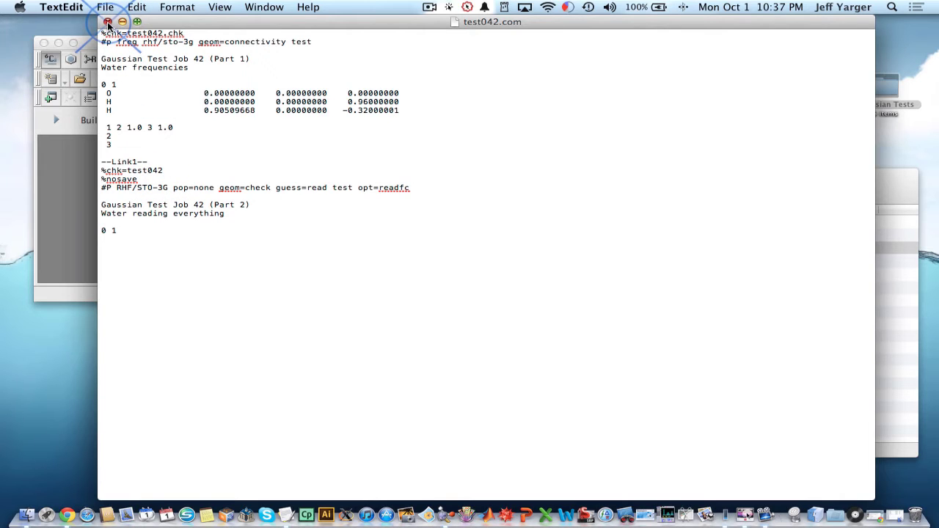
left_click(107, 22)
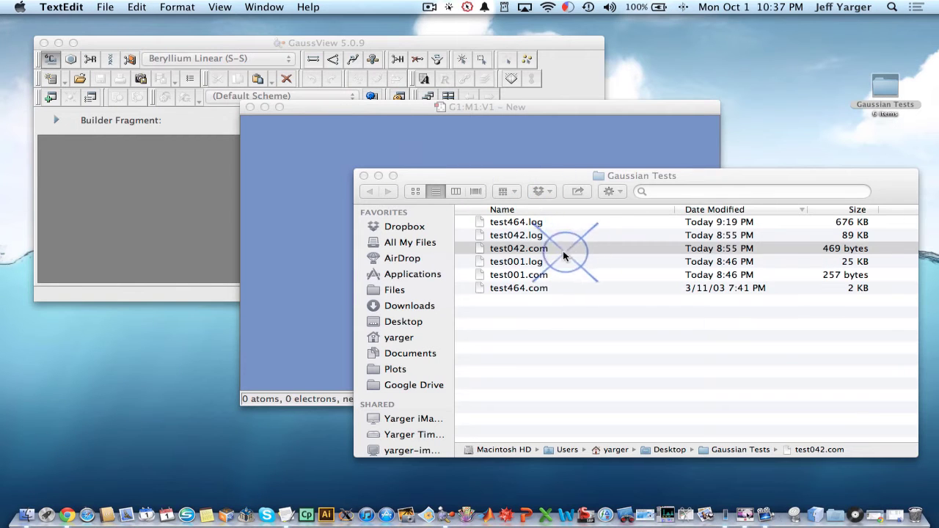
Load test042.com from the Gaussian Tests folder into GaussView, rotate the water molecule and reposition its window
left_click_drag(514, 248, 440, 510)
left_click_drag(565, 293, 499, 140)
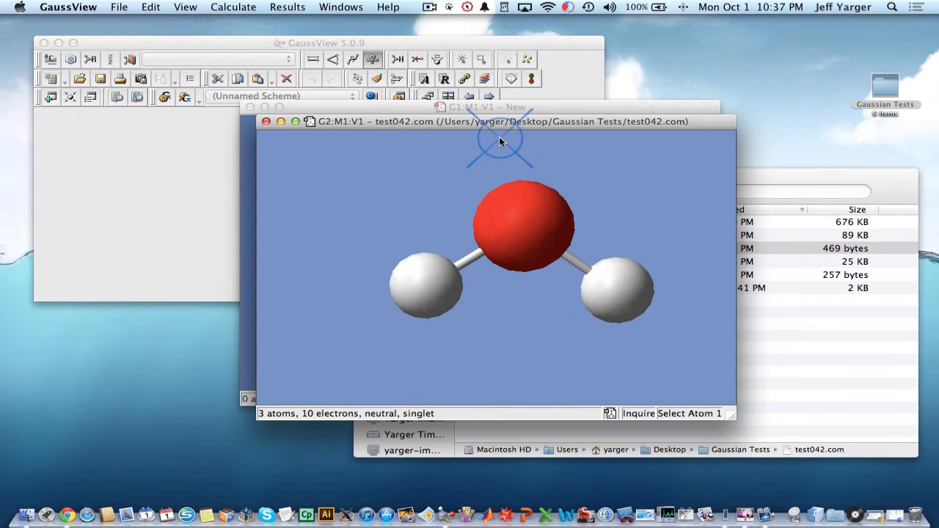
left_click_drag(443, 119, 405, 92)
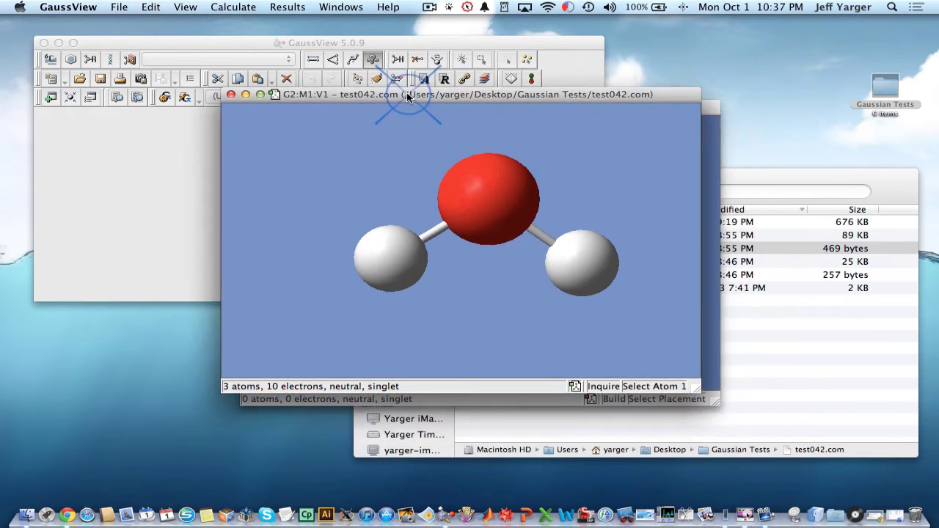
Examine the Gaussian calculation setup for test042.com, covering every settings category from Job Type and Method to Solvation and additional input
left_click(234, 7)
left_click(254, 23)
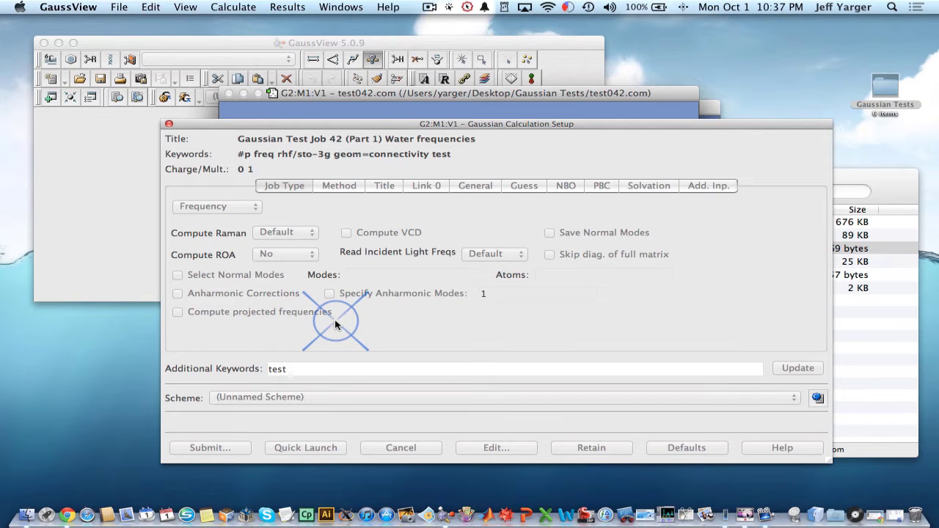
left_click(335, 187)
left_click(389, 188)
left_click(437, 188)
left_click(475, 186)
left_click(522, 186)
left_click(564, 187)
left_click(655, 187)
left_click(718, 188)
left_click(298, 188)
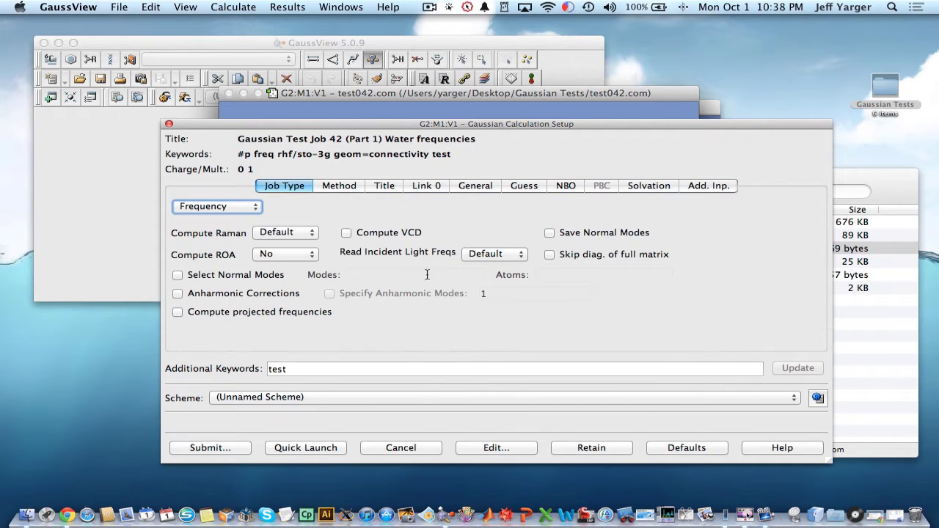
Save the job over the existing test042.com, submit it to Gaussian and check the running processes in Activity Monitor
left_click(235, 447)
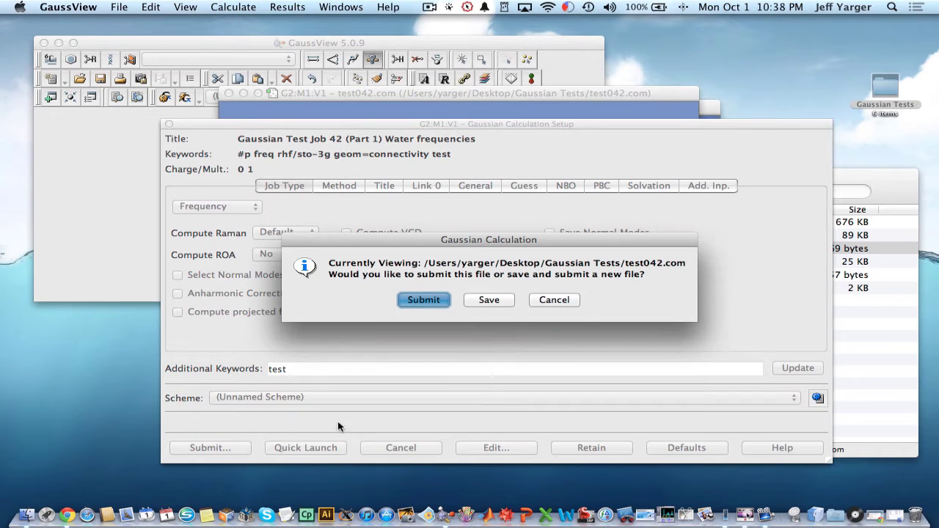
left_click(490, 301)
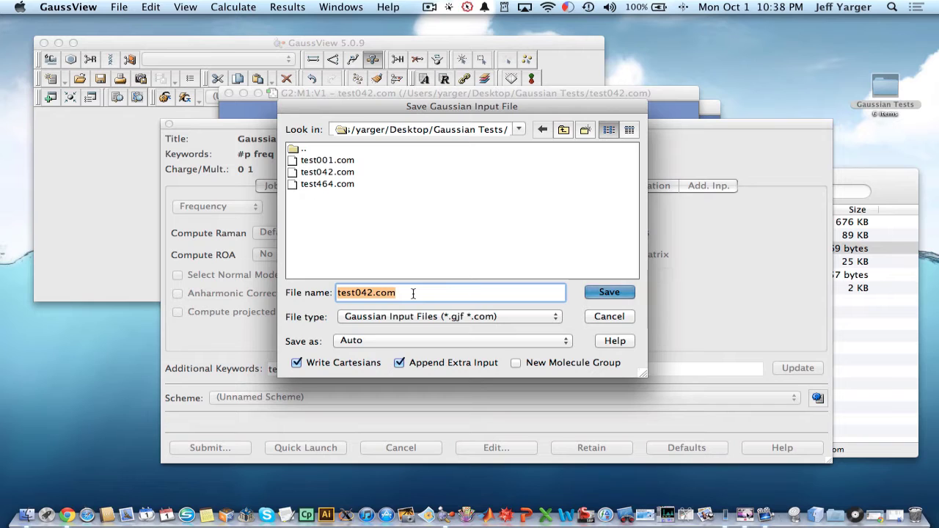
left_click(613, 293)
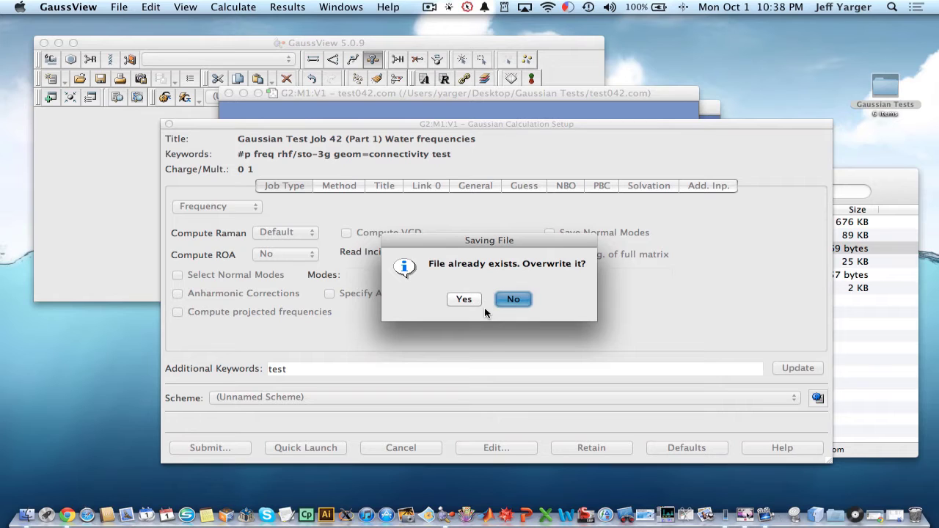
left_click(465, 301)
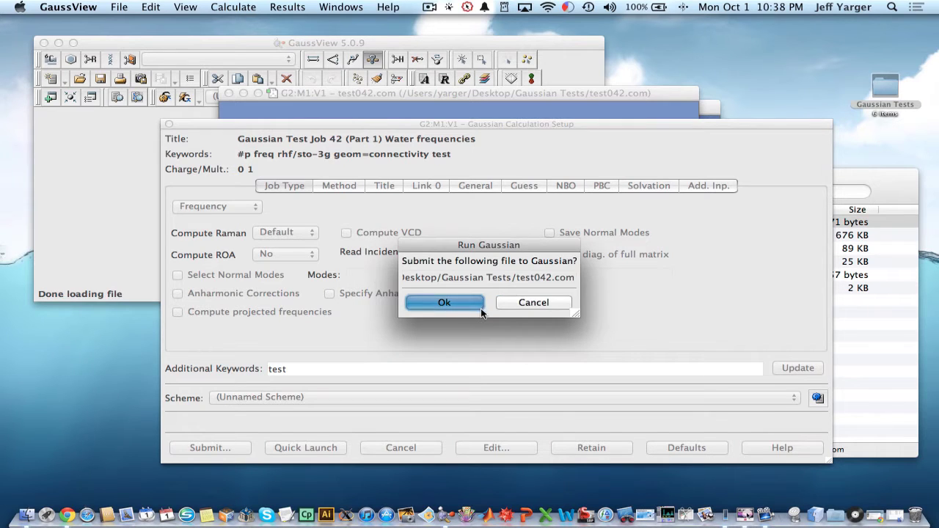
left_click(477, 307)
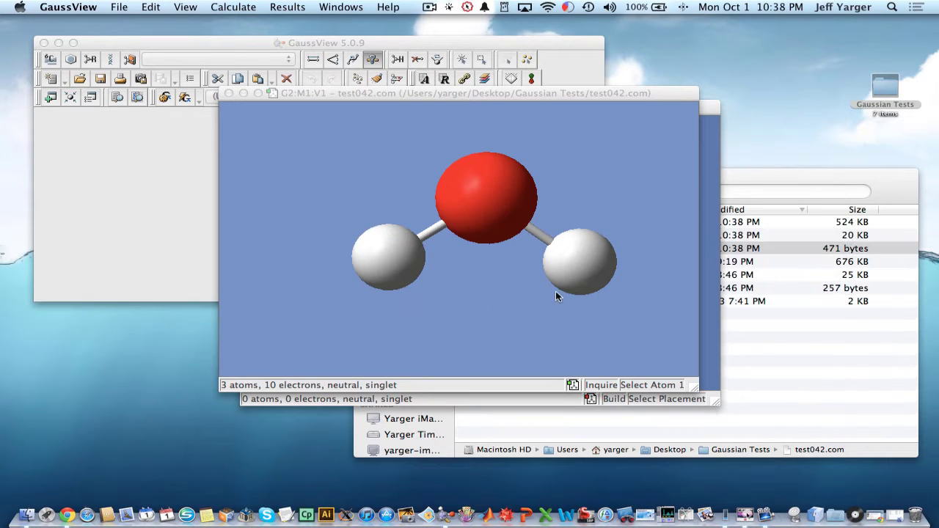
left_click(726, 499)
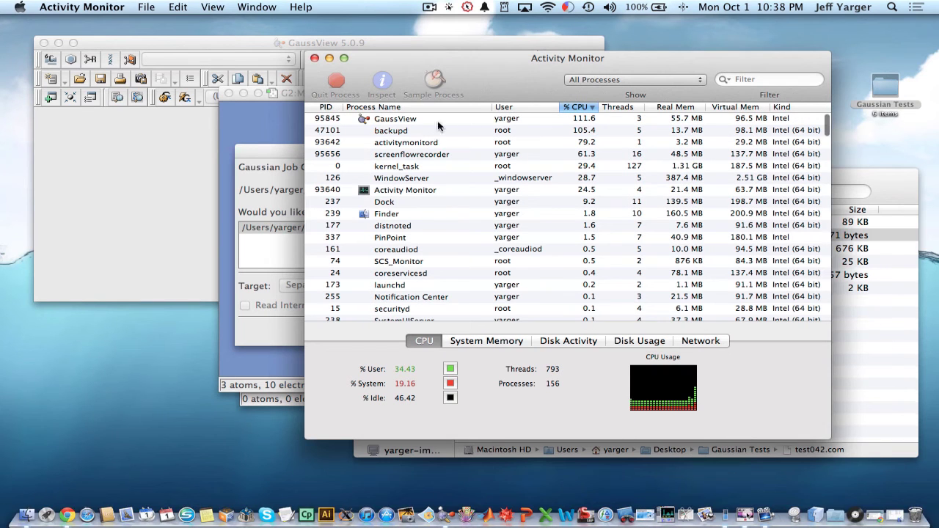
left_click(330, 58)
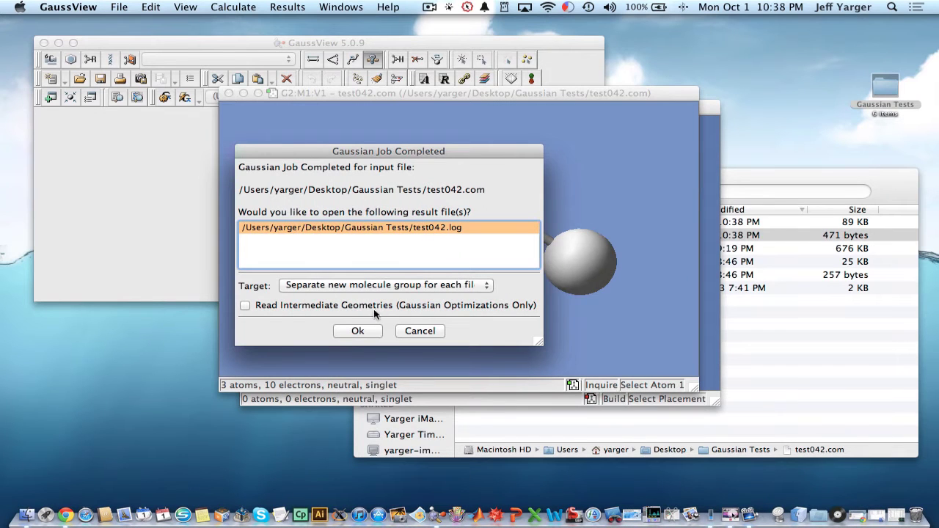
Open the test042.log result file, rotate the molecule and view the Gaussian calculation summary
left_click(358, 331)
left_click_drag(555, 290, 470, 194)
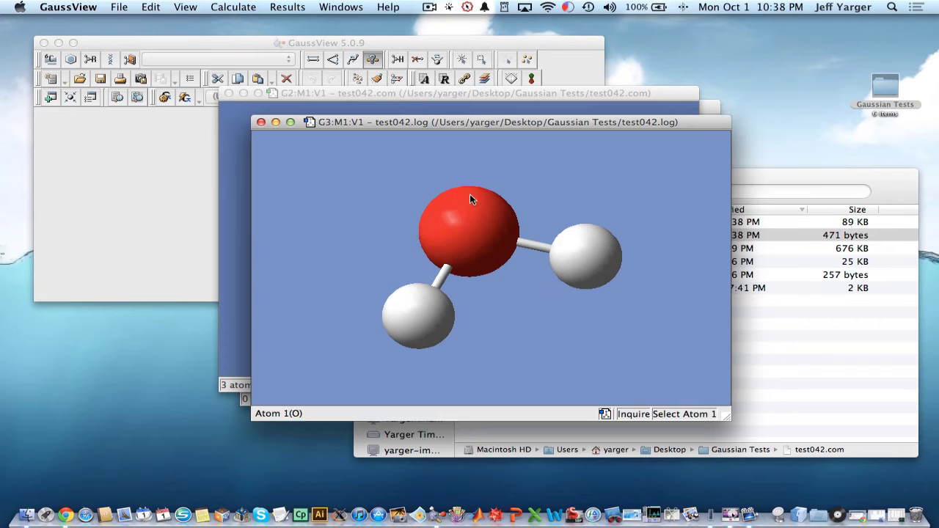
left_click(288, 7)
left_click(301, 22)
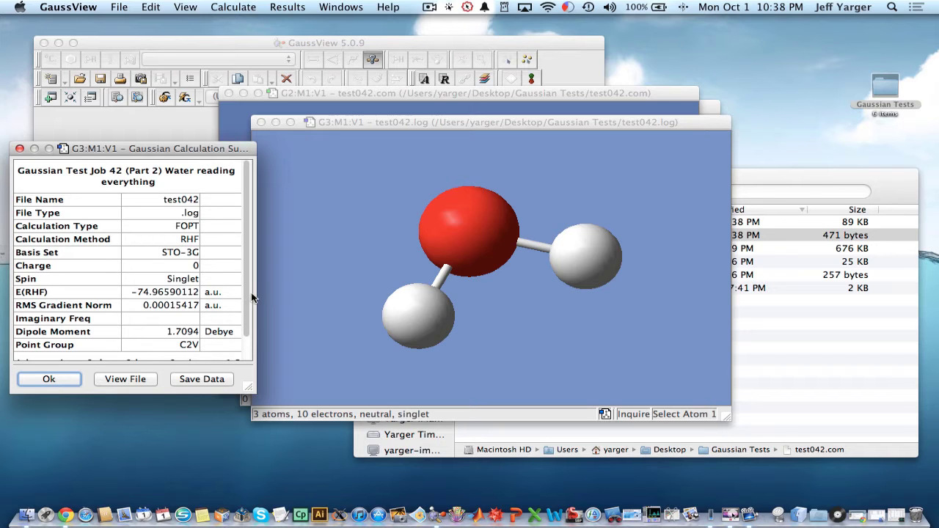
left_click(62, 379)
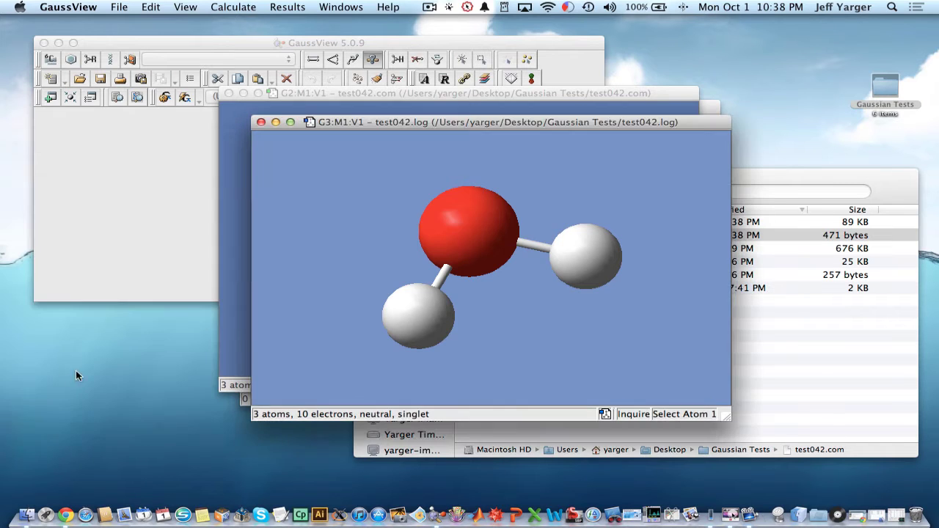
Look over the available result types, rotate the water molecule, and close the test042.log and test042.com windows
left_click(239, 7)
mouse_move(289, 4)
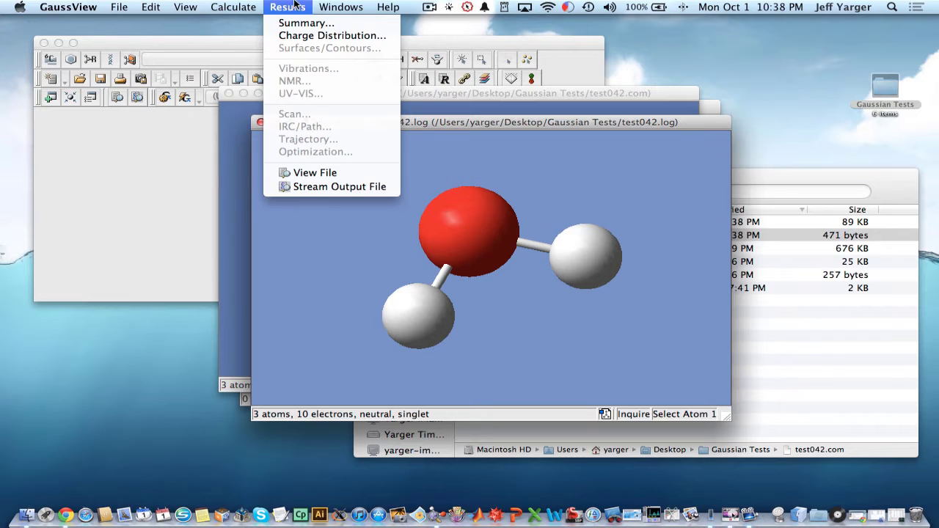
left_click_drag(629, 318, 433, 301)
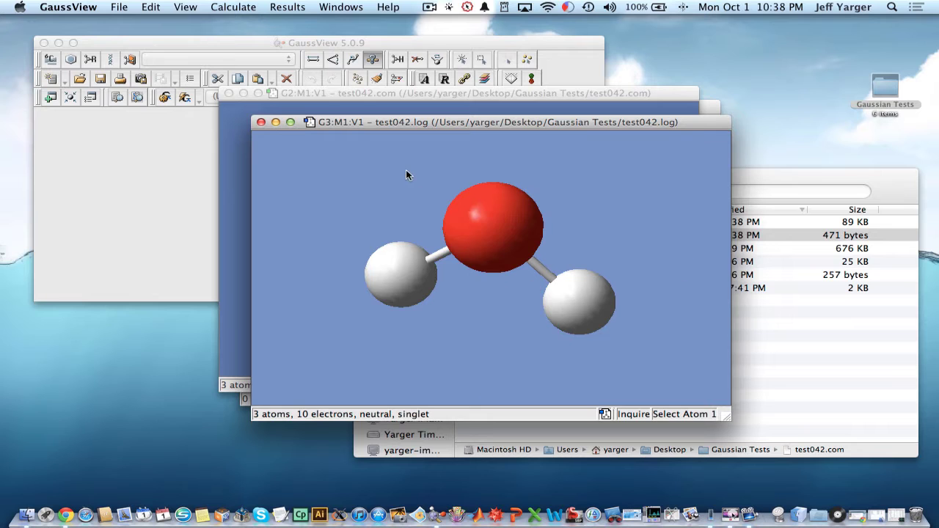
left_click(262, 123)
left_click(229, 93)
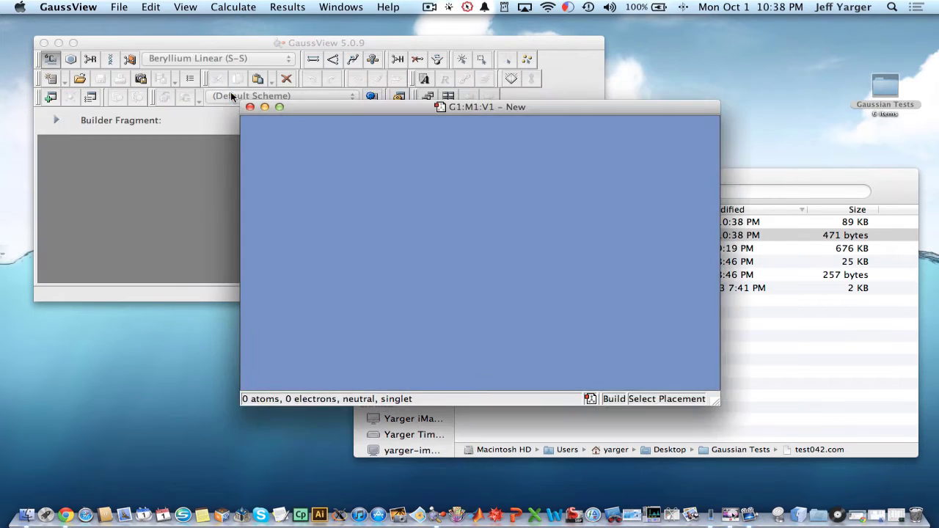
Lower the Gaussian Tests folder window and bring the empty molecule window to the front, moved slightly upward
left_click(763, 178)
left_click_drag(763, 178, 751, 200)
left_click(634, 121)
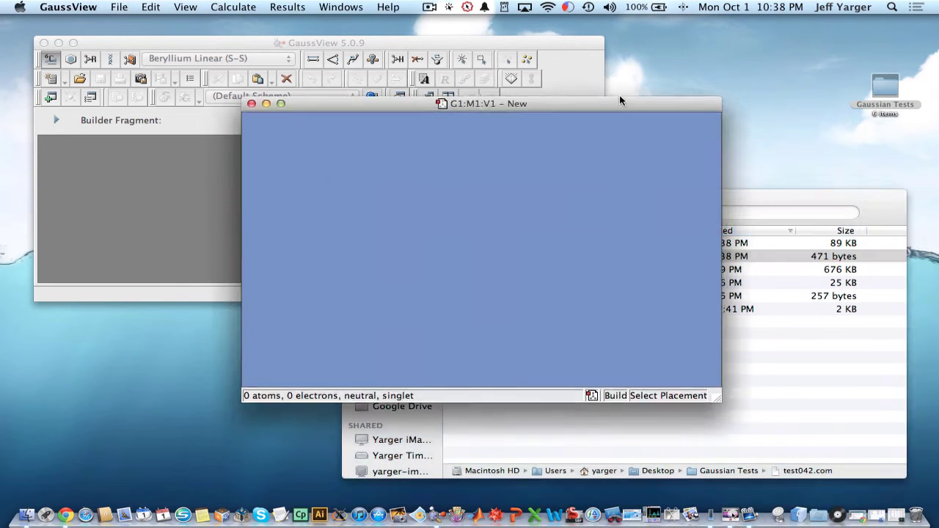
left_click_drag(614, 106, 625, 92)
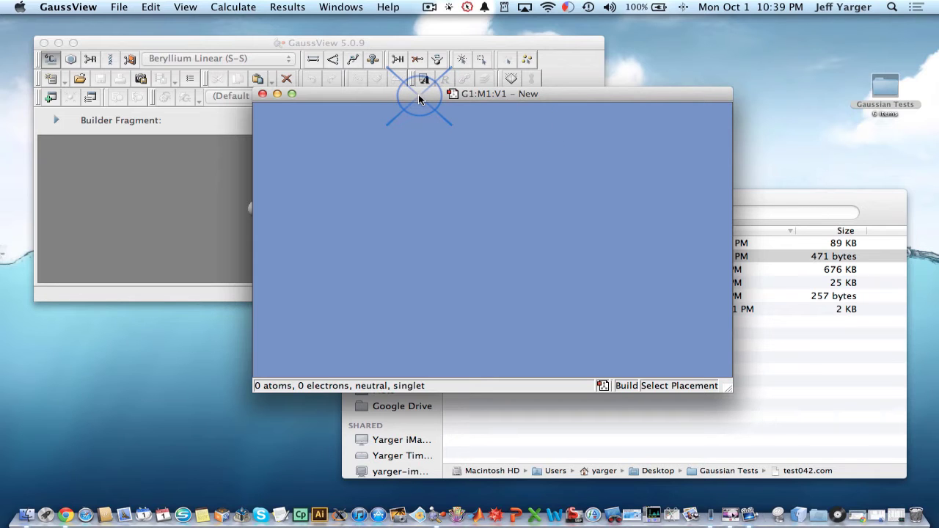
Switch the builder fragment to Oxygen Tetravalent (S-S-LP-LP) from the element fragments, and close the periodic table
left_click(253, 41)
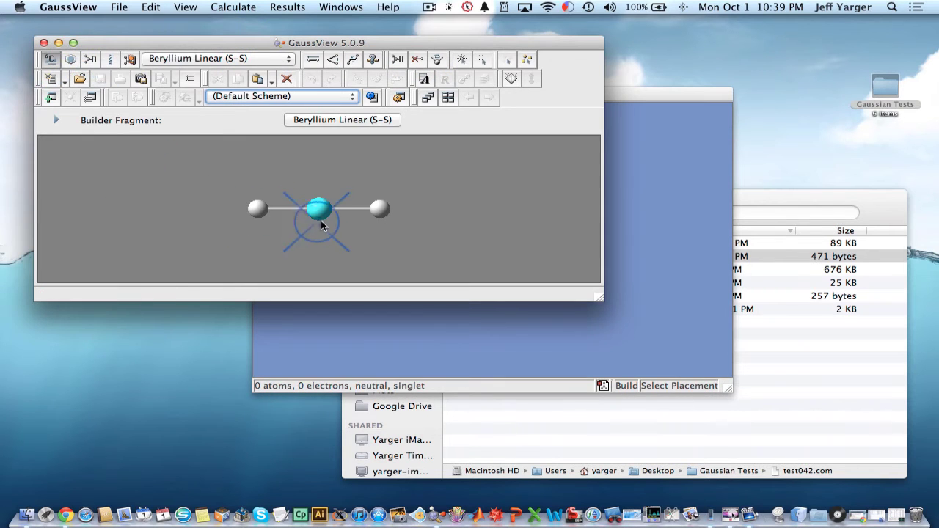
left_click(59, 64)
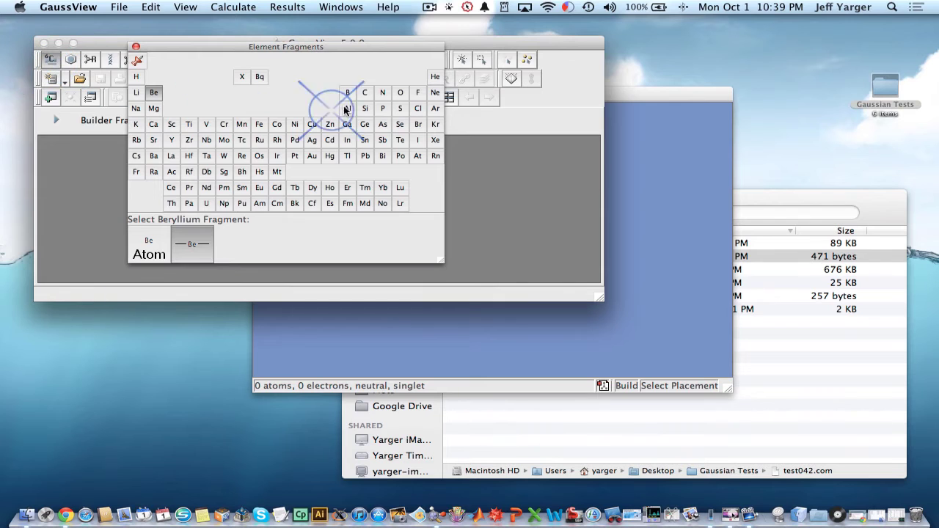
left_click(400, 93)
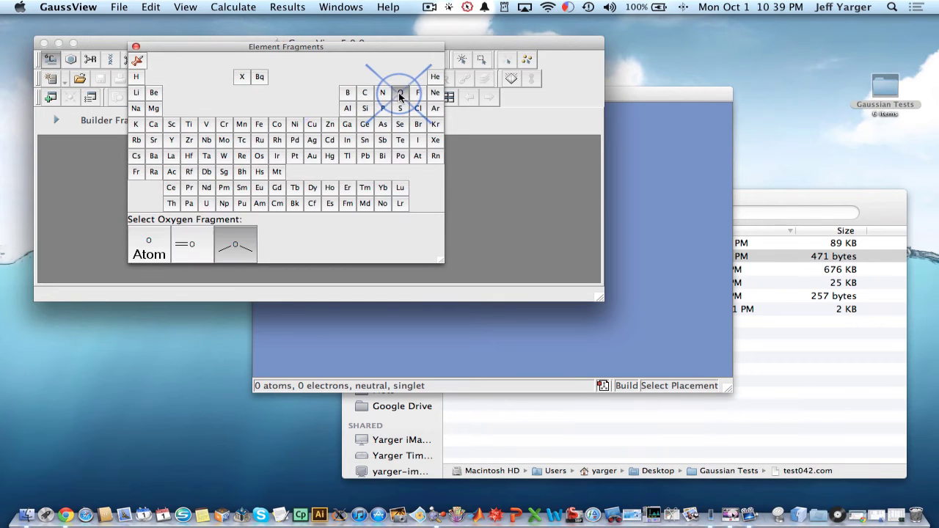
left_click(136, 46)
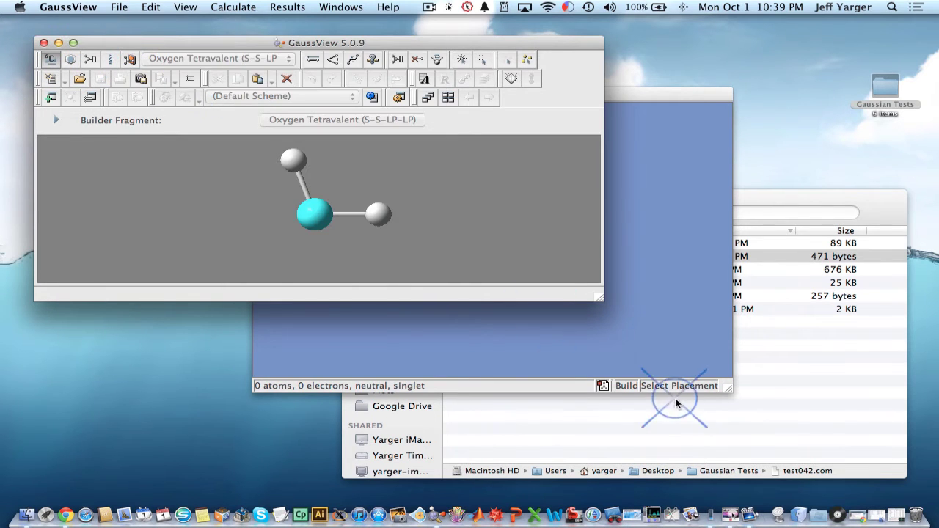
Place the tetravalent oxygen fragment in the empty molecule window and rotate the water molecule so the oxygen sits above both hydrogens
left_click(600, 133)
left_click(536, 211)
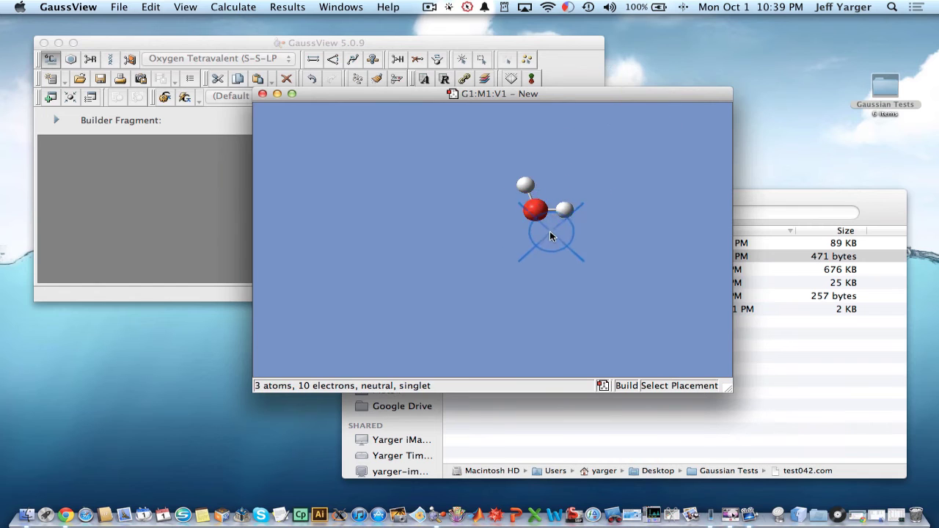
left_click_drag(541, 240, 563, 105)
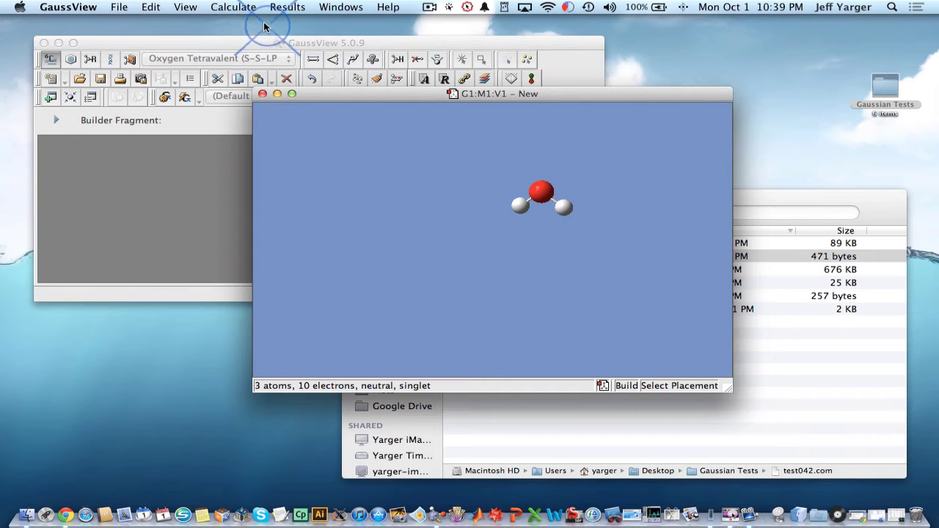
Open the Gaussian calculation setup for the new molecule, set the job type to Opt+Freq, and move the dialog higher
left_click(233, 8)
left_click(268, 23)
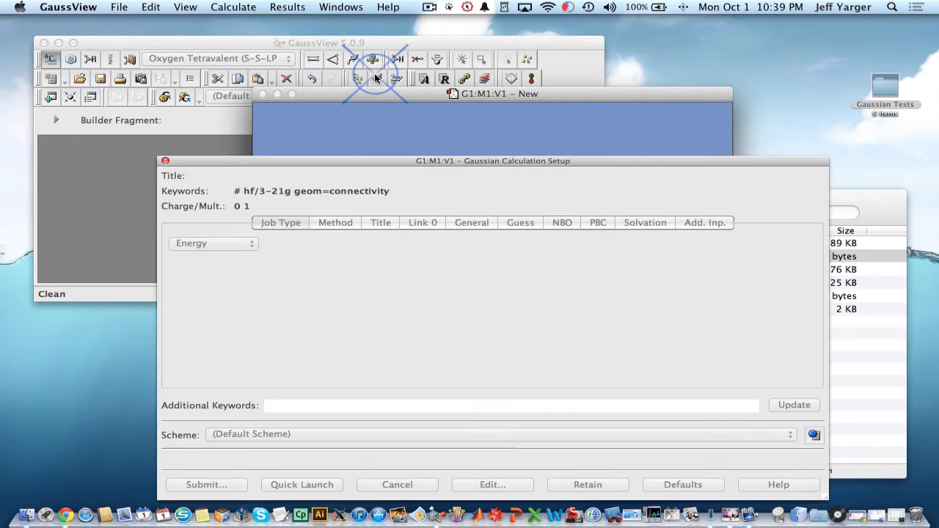
left_click(215, 243)
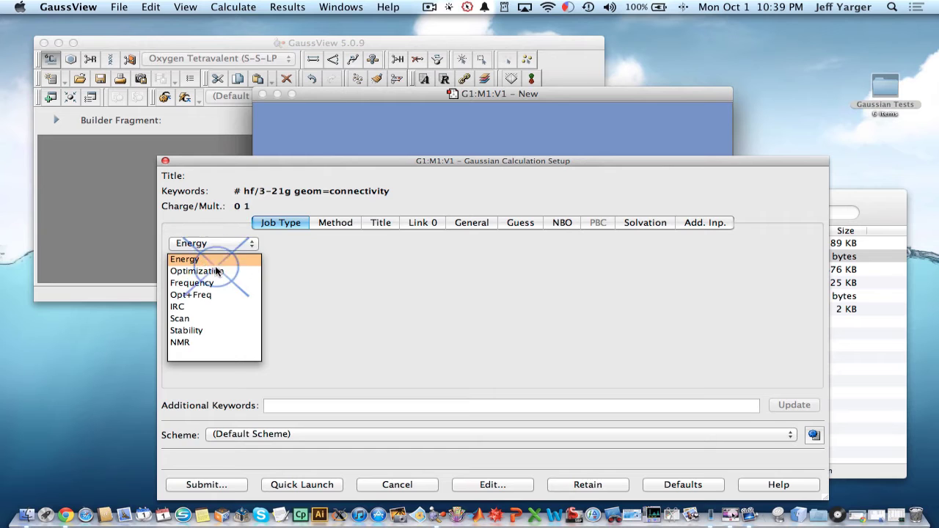
left_click(210, 295)
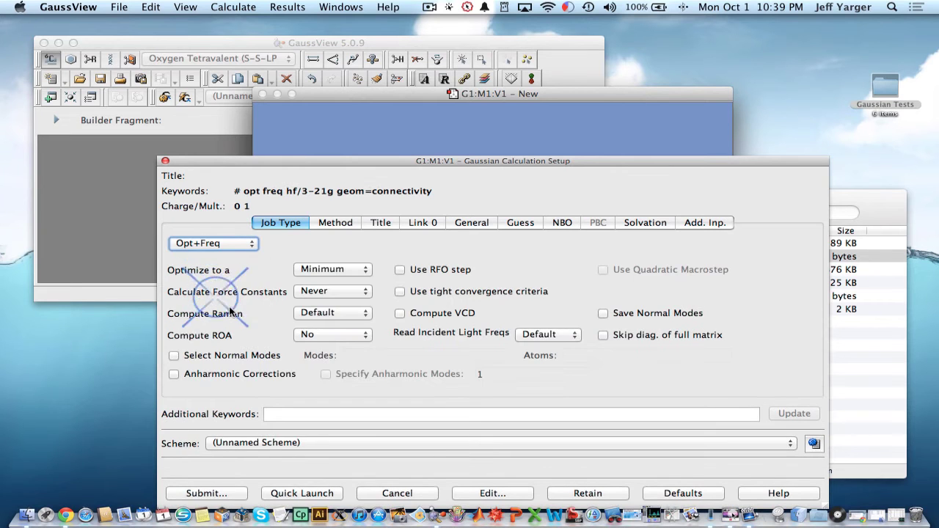
left_click_drag(326, 161, 303, 63)
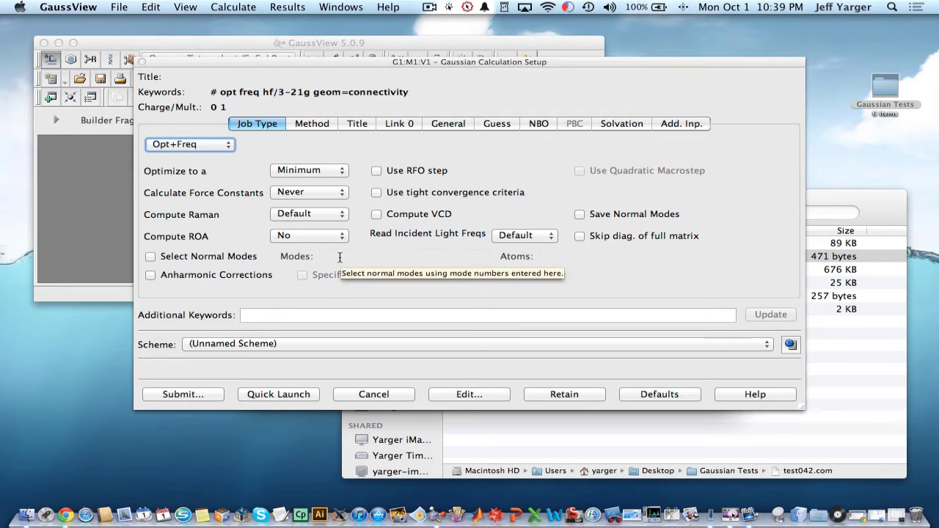
Look over the remaining setup categories from Method to Additional Input, including the available basis sets, leaving the settings as they are
left_click(317, 124)
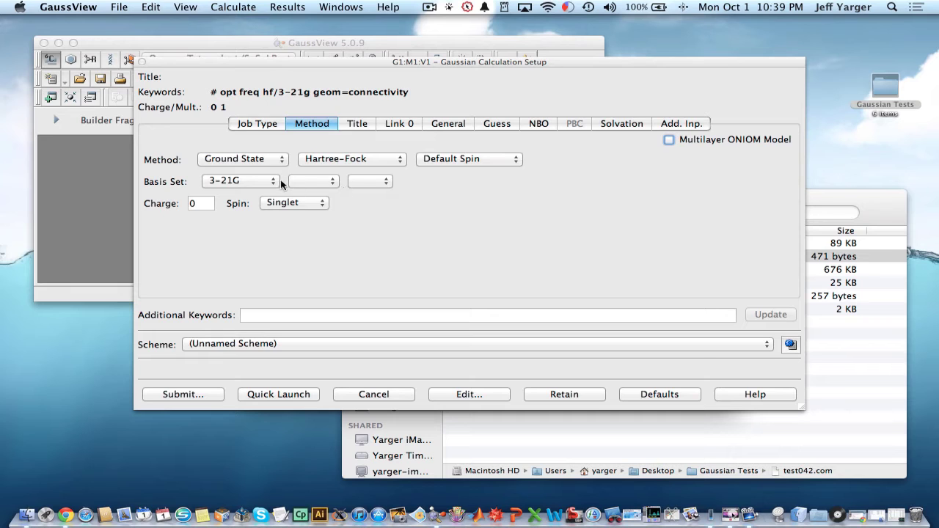
left_click(363, 125)
left_click(394, 123)
left_click(442, 122)
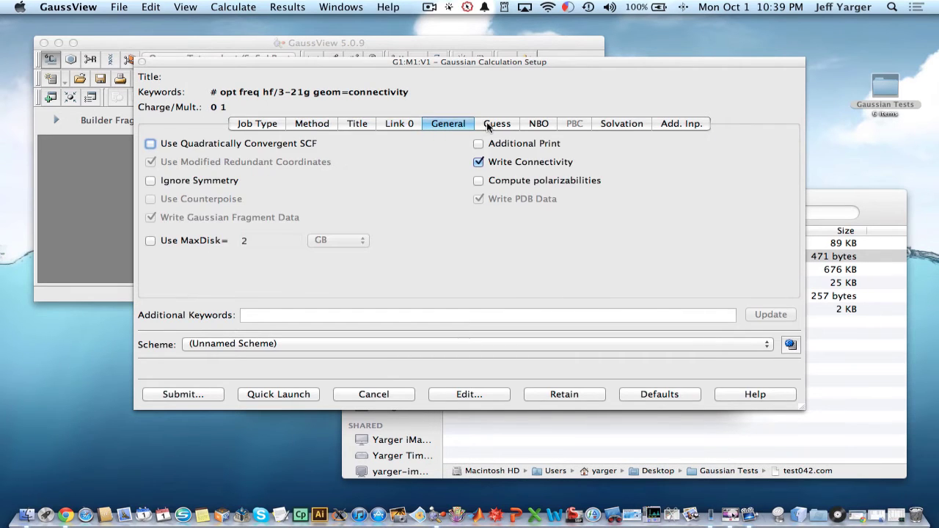
left_click(492, 126)
left_click(536, 124)
left_click(621, 124)
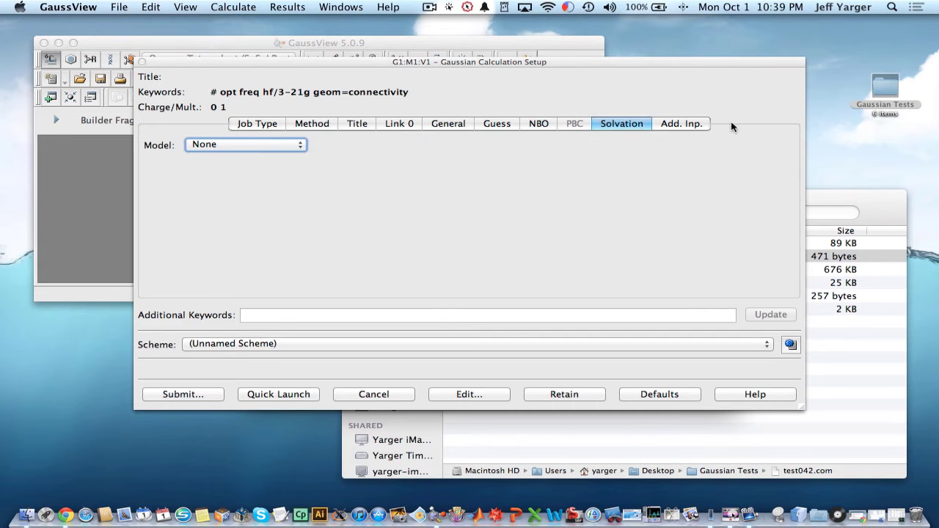
left_click(694, 124)
left_click(322, 125)
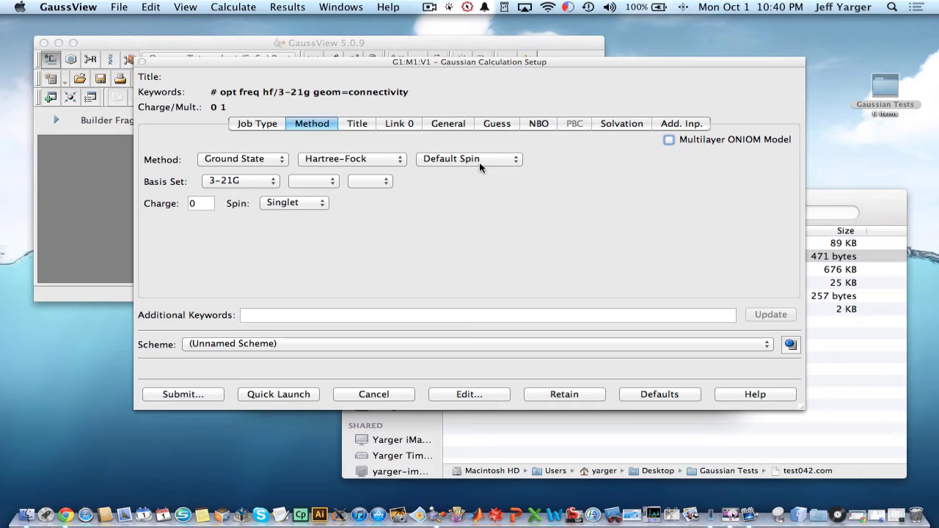
left_click(247, 183)
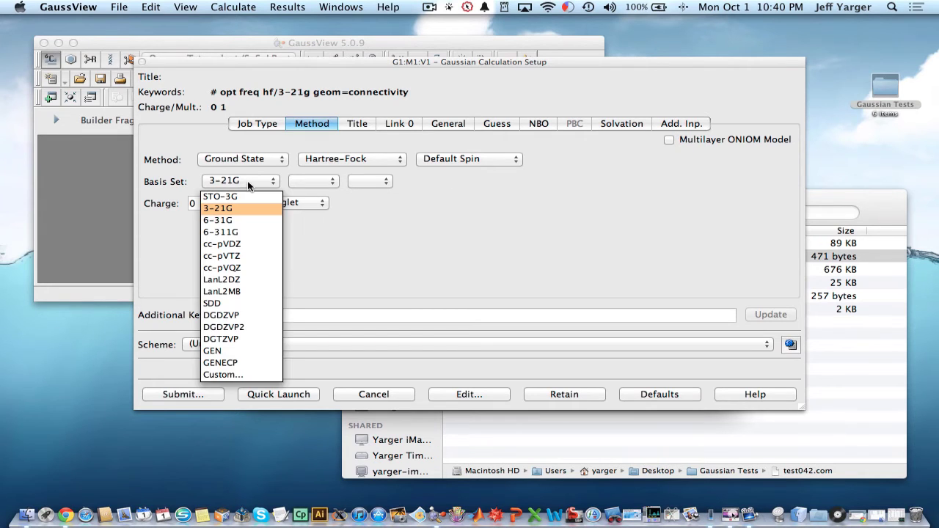
left_click(170, 180)
Submit the calculation, saving the input file as water_test in the Gaussian Tests folder and confirming the submission
left_click(197, 398)
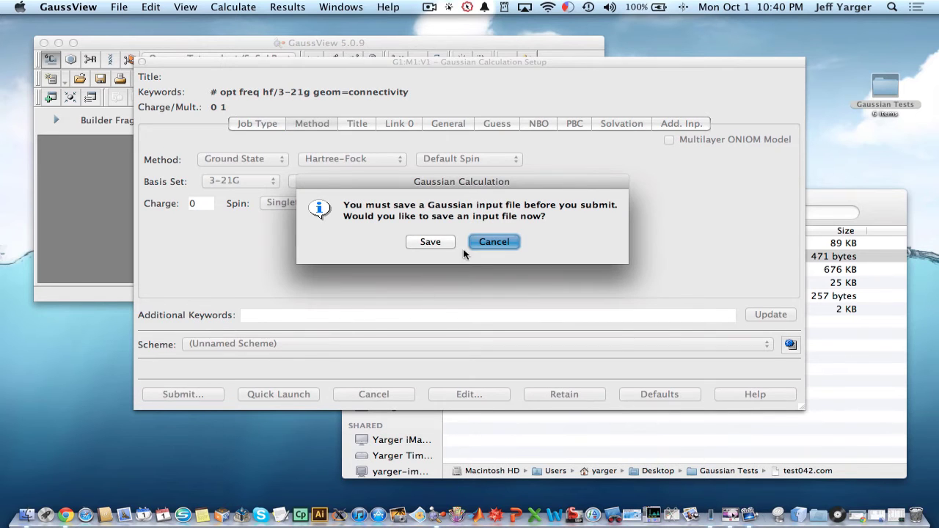
left_click(435, 243)
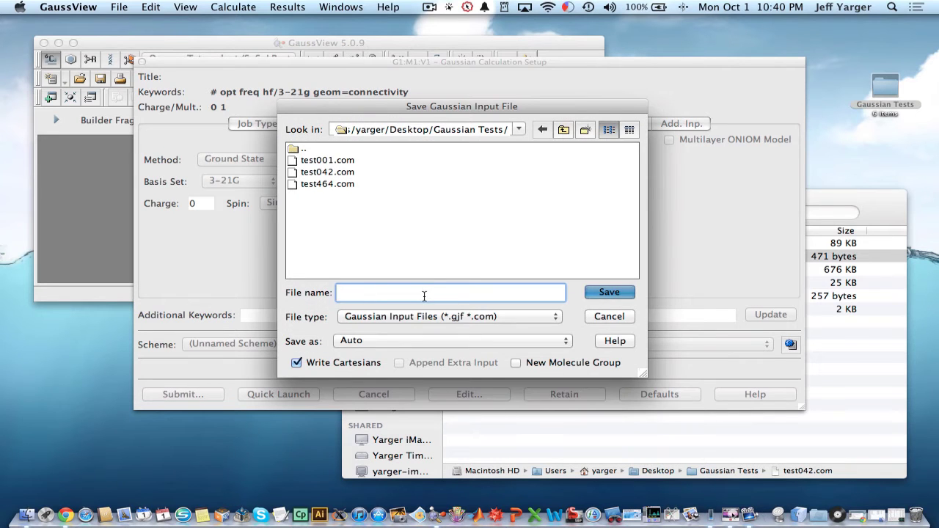
type("water_test")
left_click(597, 292)
left_click(453, 248)
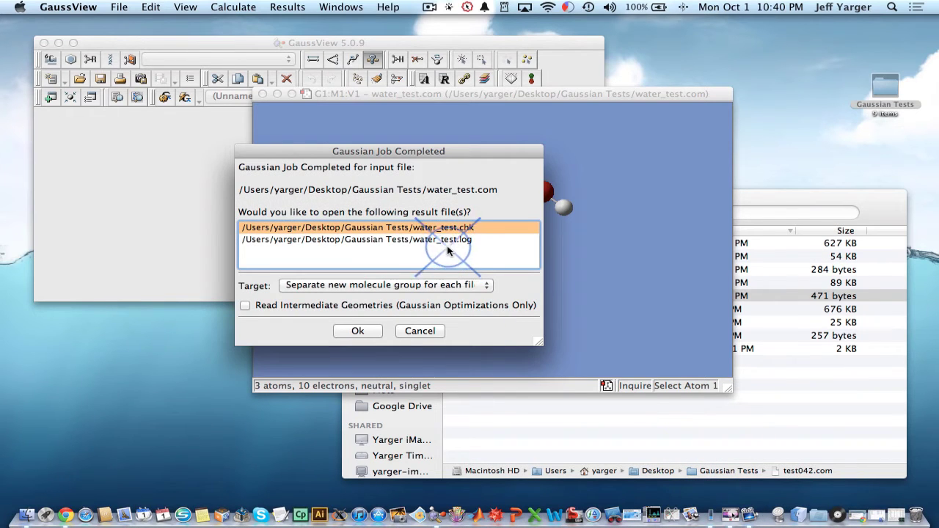
Open the water_test.log result file of the completed job and rotate the resulting water molecule
left_click(447, 240)
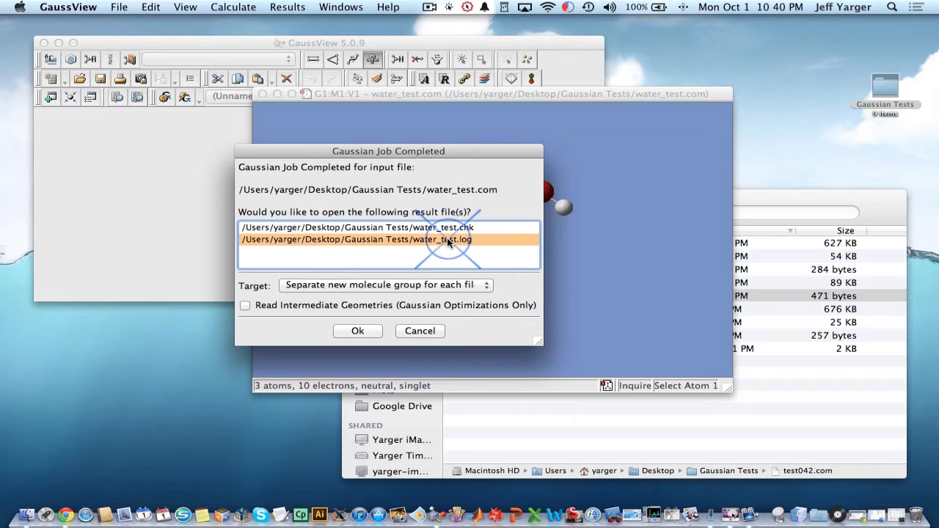
left_click(367, 332)
left_click_drag(495, 367, 392, 293)
View the calculation summary for water_test.log in an enlarged window, and close it
left_click(302, 10)
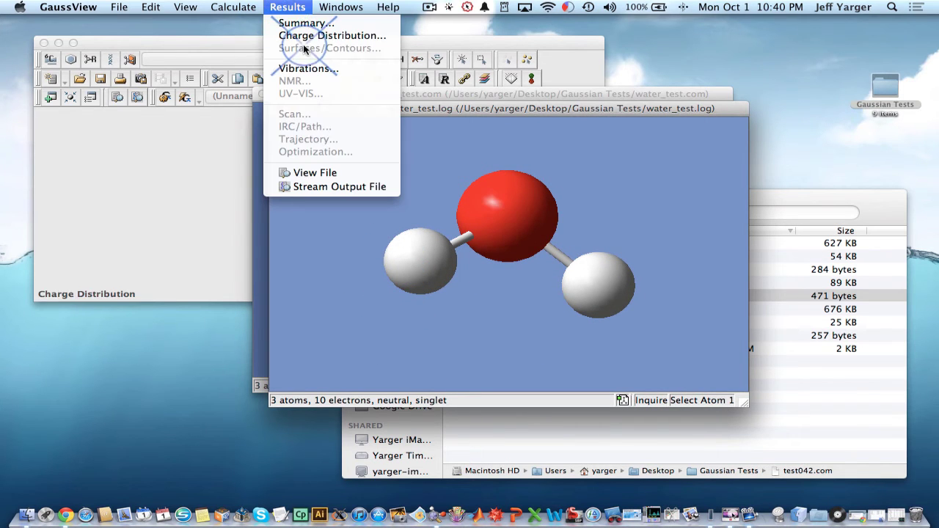
left_click(305, 25)
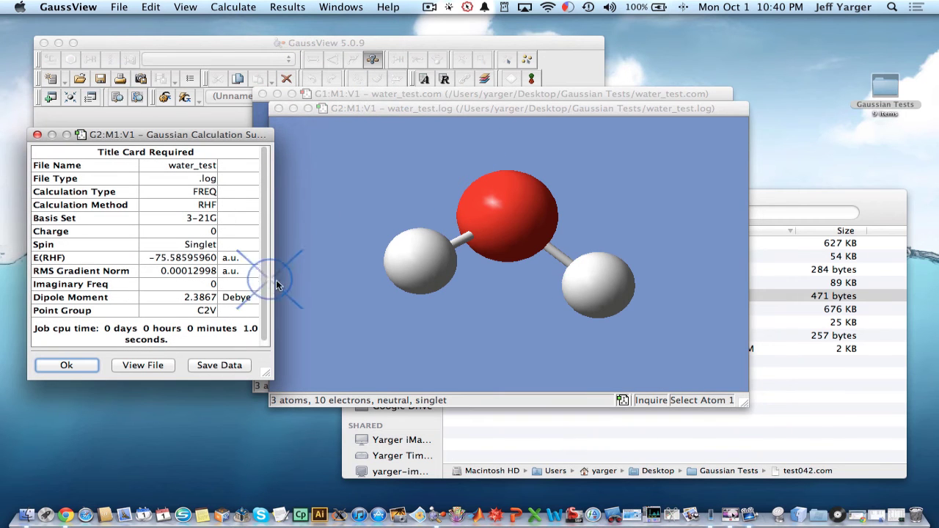
left_click_drag(262, 381, 346, 456)
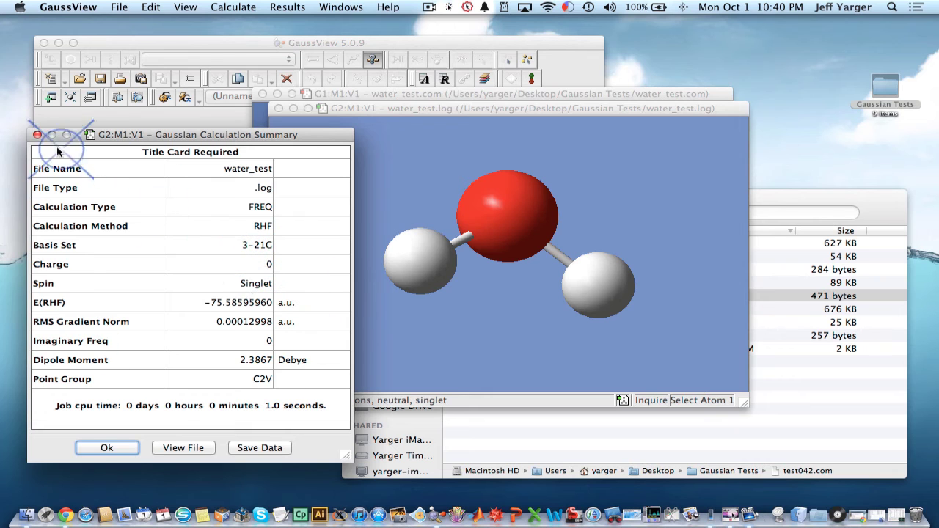
left_click(37, 135)
Turn the water_test.log molecule to face forward and display its vibrations, arranging the vibrations window beside the molecule window
left_click_drag(370, 111, 252, 138)
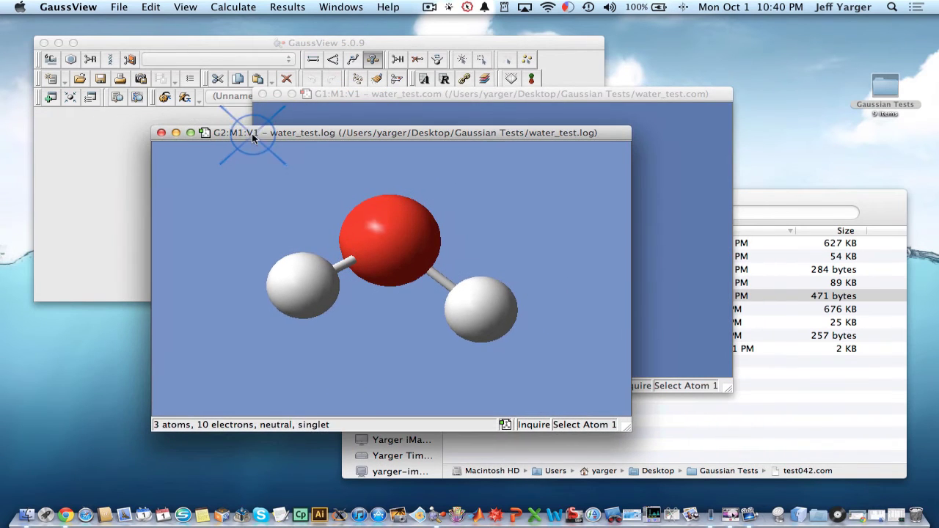
left_click_drag(445, 257, 415, 264)
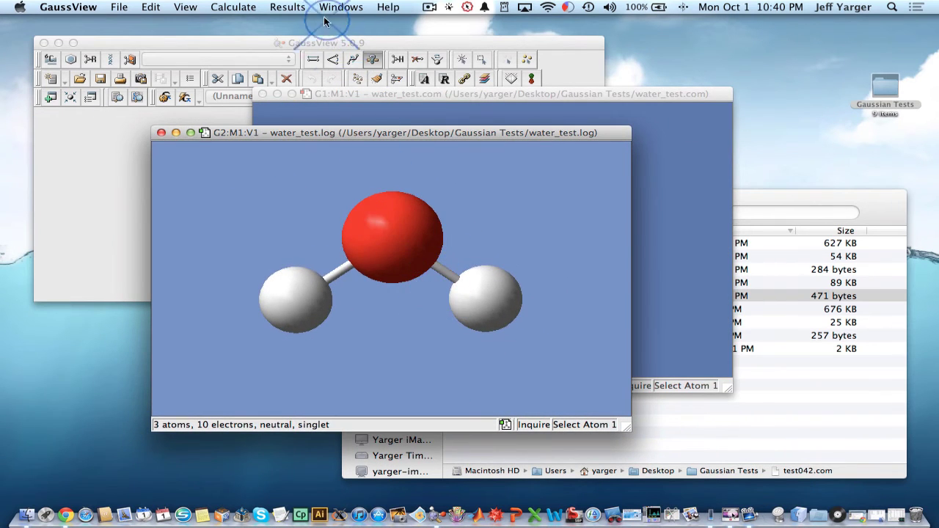
left_click(287, 7)
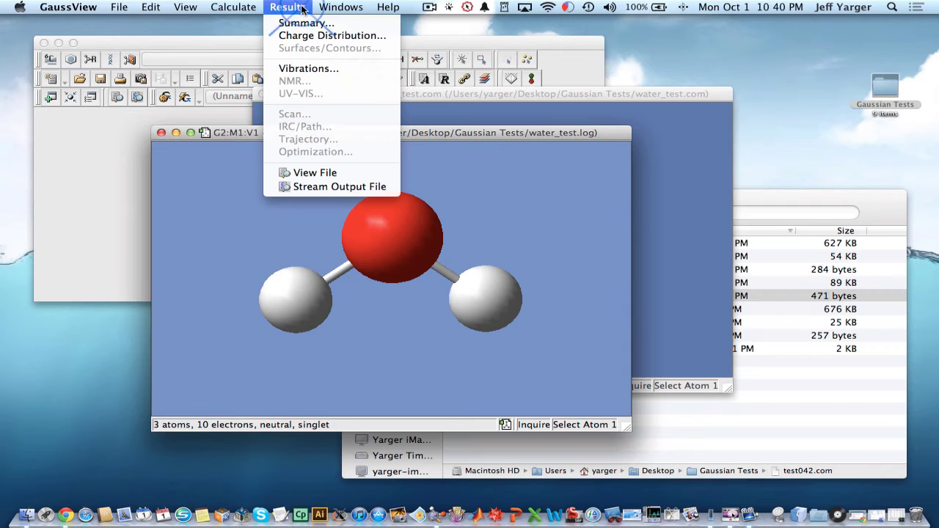
left_click(320, 69)
left_click_drag(531, 140, 606, 44)
left_click_drag(282, 135, 156, 159)
left_click(458, 53)
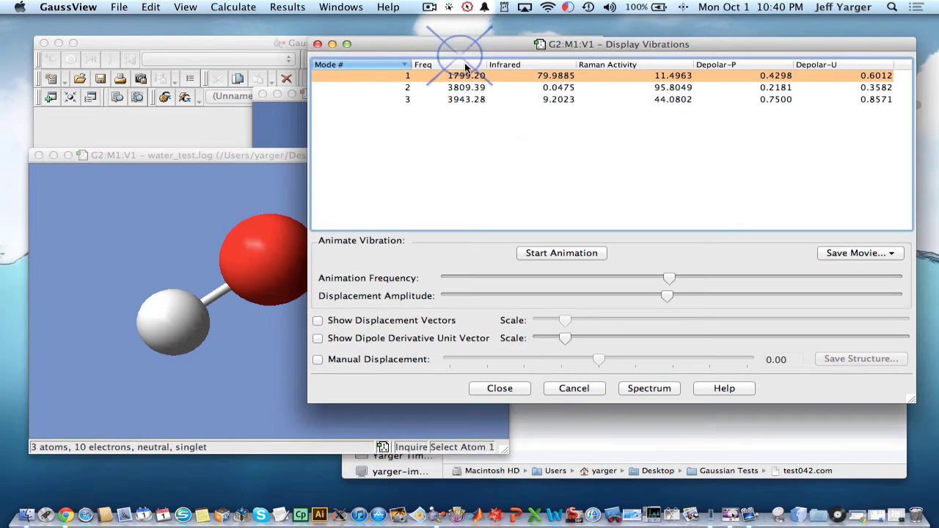
Start animating vibration mode 1 and watch the motion in the molecule window
left_click(562, 253)
left_click(184, 272)
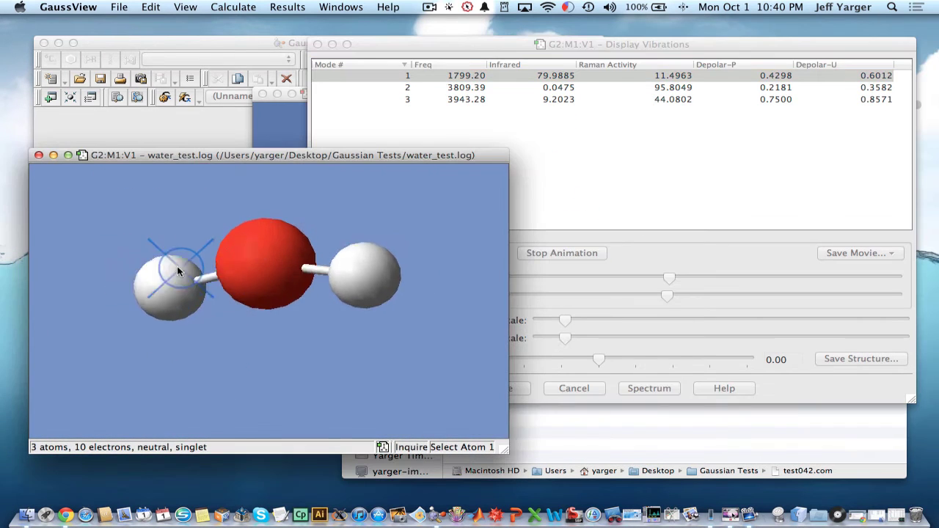
left_click(723, 266)
Lower the displacement amplitude and raise the animation frequency, watch the motion, and switch the animation to the higher vibration modes
left_click_drag(666, 279, 575, 279)
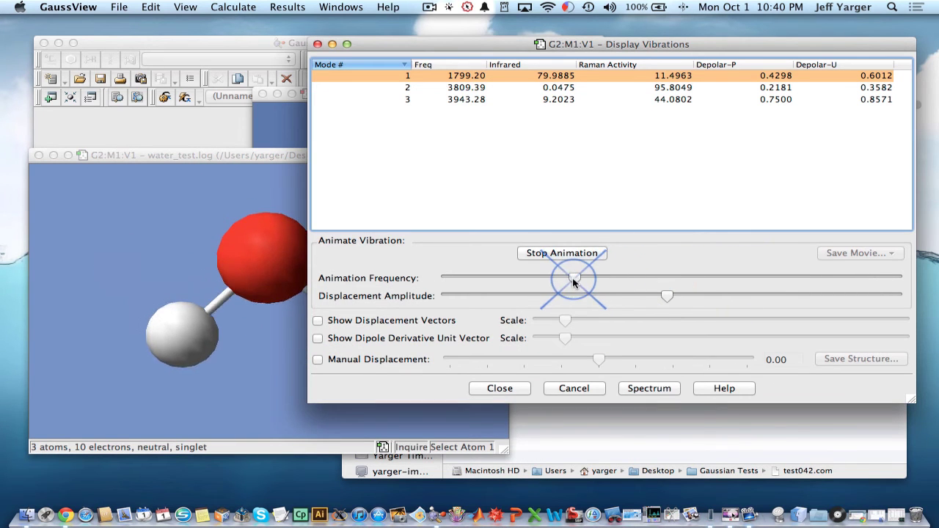
left_click_drag(660, 296, 530, 297)
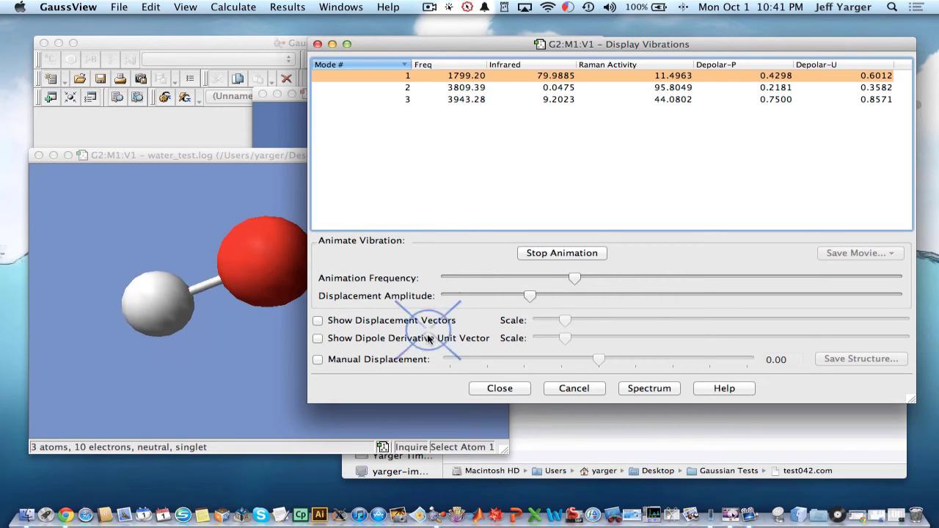
left_click_drag(575, 278, 817, 283)
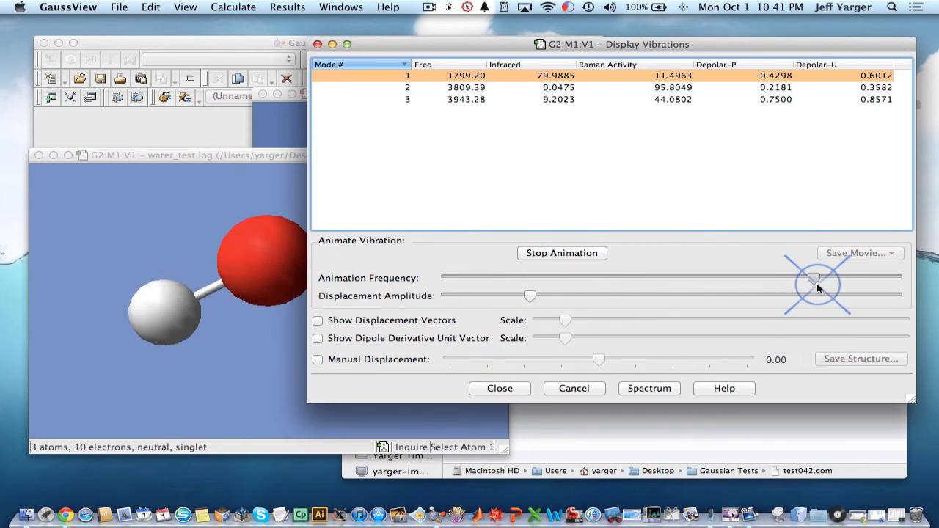
left_click(137, 271)
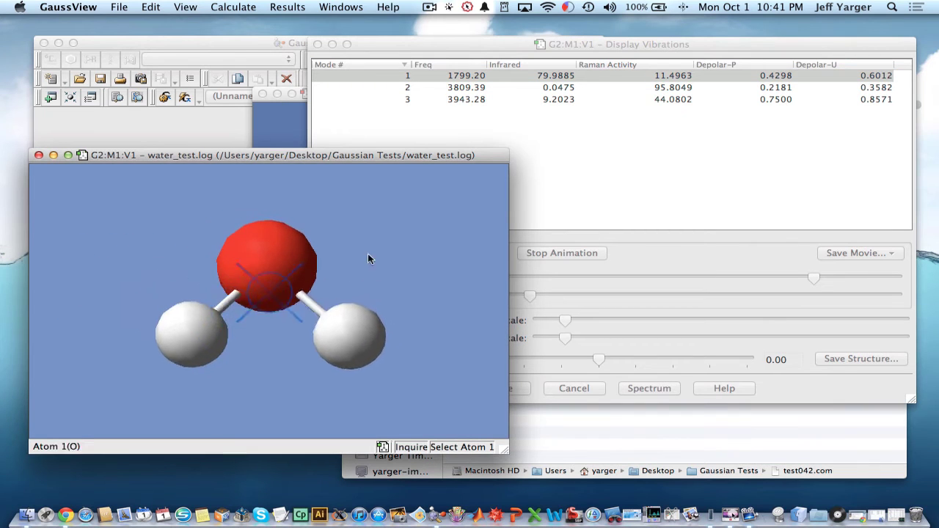
left_click(492, 88)
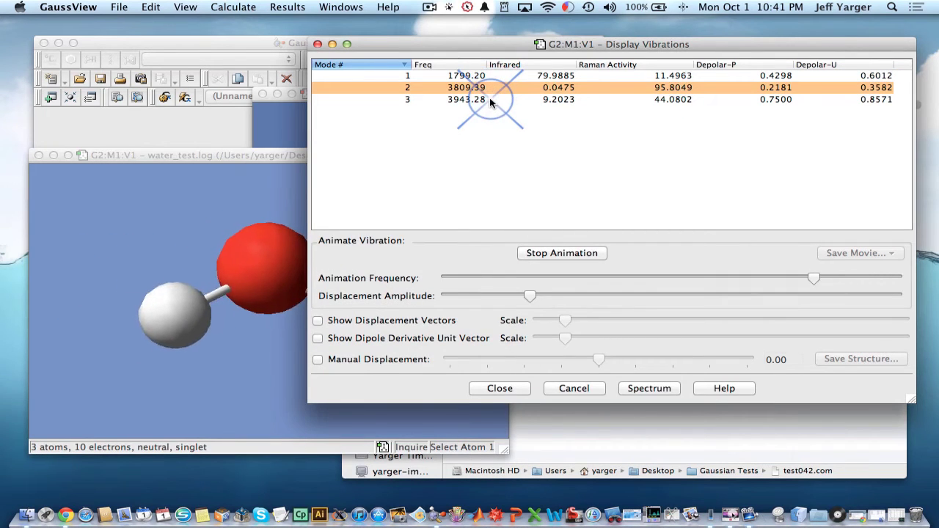
Display the vibrational spectra, read the peaks at both ends of the IR spectrum, and close the spectra window
left_click(646, 388)
left_click(458, 177)
left_click(307, 244)
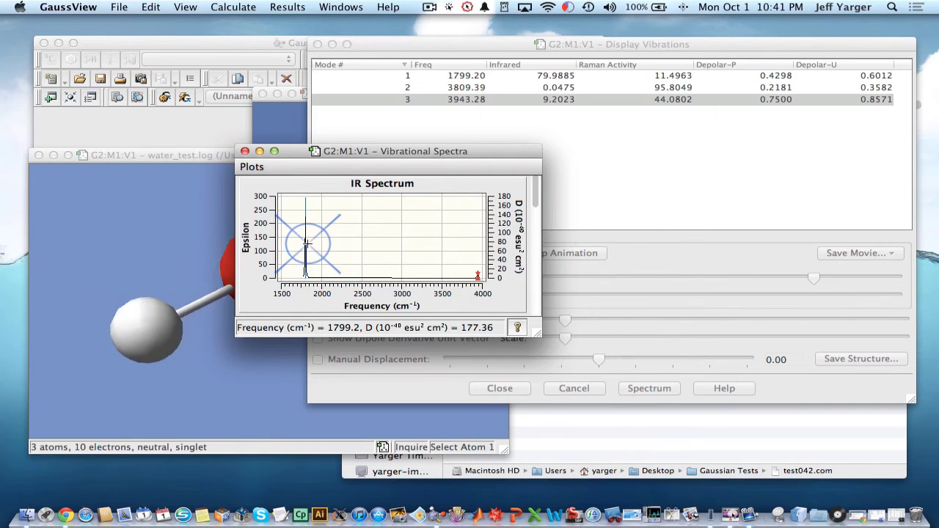
mouse_move(307, 244)
left_mouse_down()
mouse_move(416, 245)
mouse_move(490, 278)
mouse_move(478, 275)
left_mouse_up()
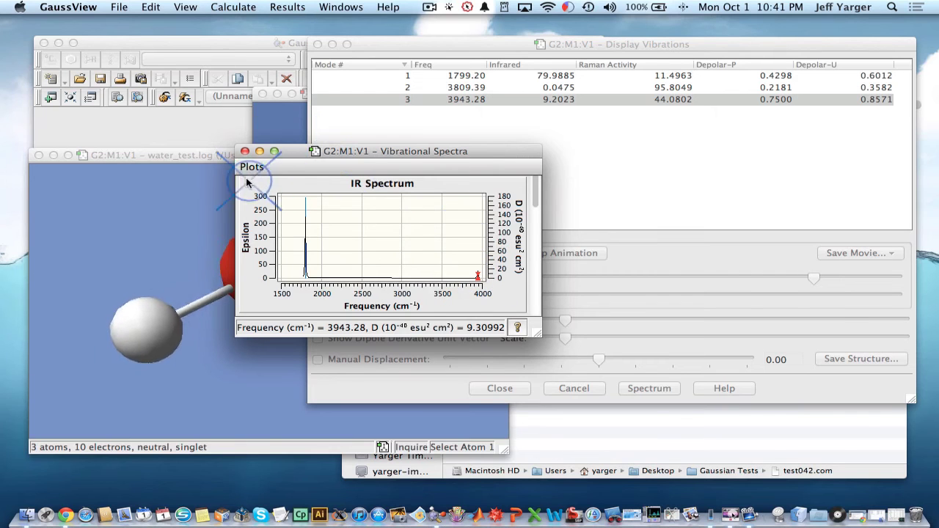
left_click(245, 151)
Rotate the molecule while vibration mode 3 is animated, and close the vibrations display
mouse_move(338, 176)
left_mouse_down()
mouse_move(312, 266)
mouse_move(317, 354)
mouse_move(315, 272)
mouse_move(436, 256)
left_mouse_up()
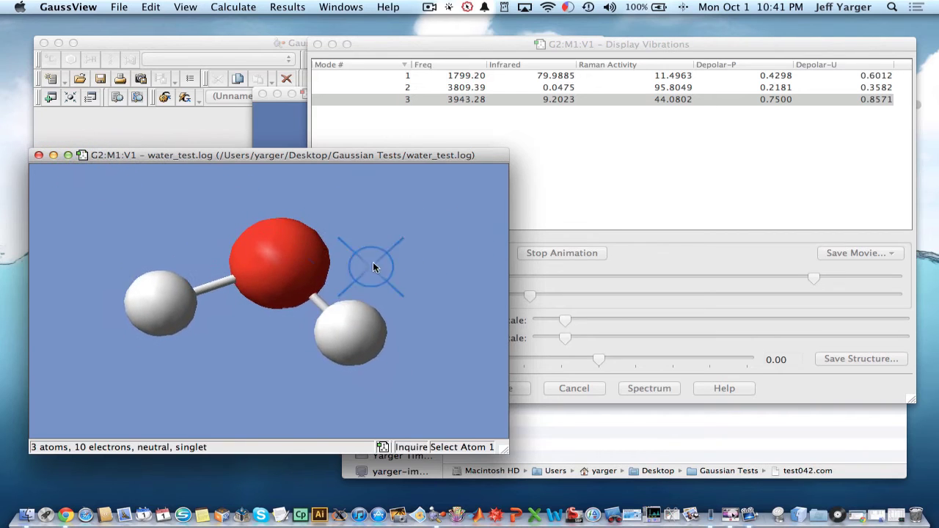
left_click(734, 227)
left_click(506, 389)
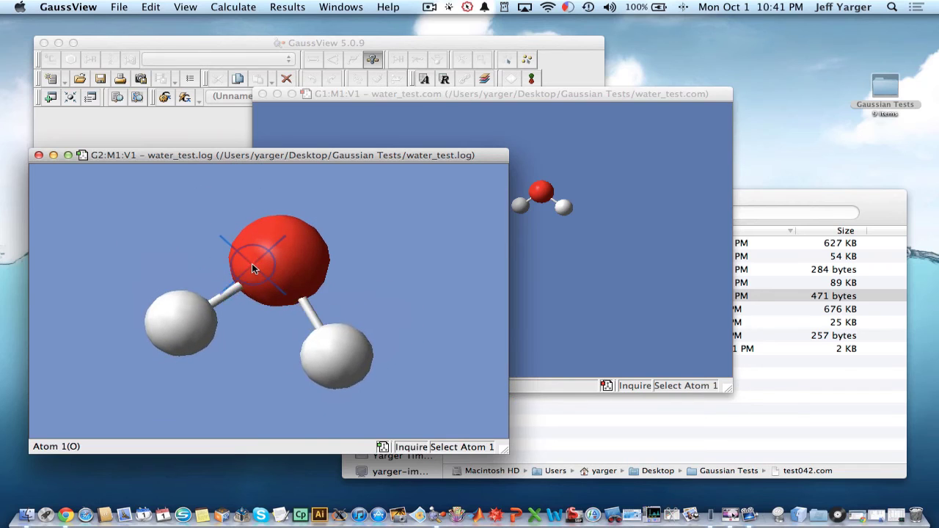
Close the water_test.log and water_test.com windows and bring the Gaussian Tests folder in Finder to the front
left_click(39, 154)
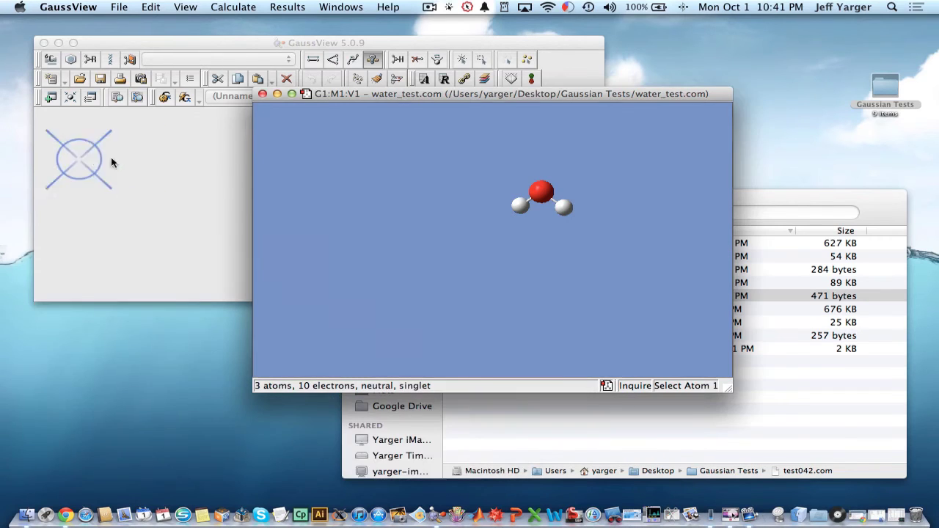
left_click(262, 94)
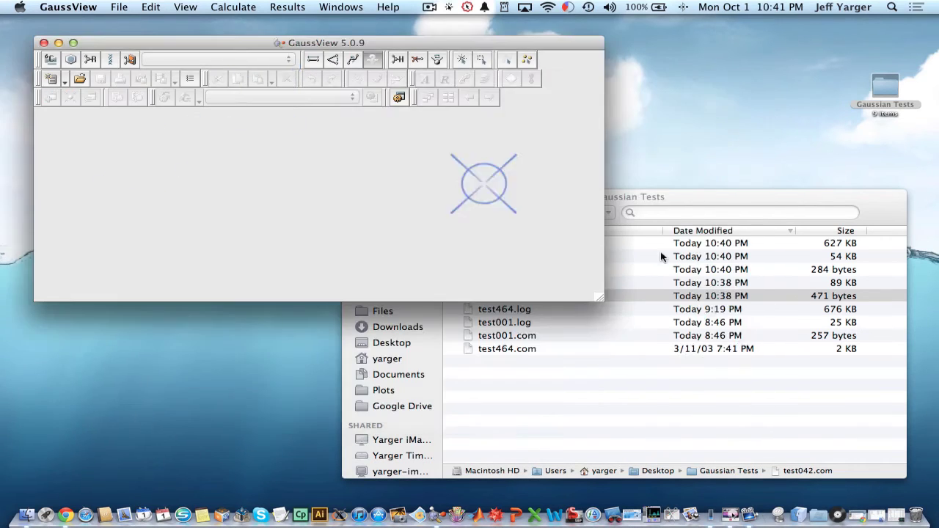
left_click(727, 204)
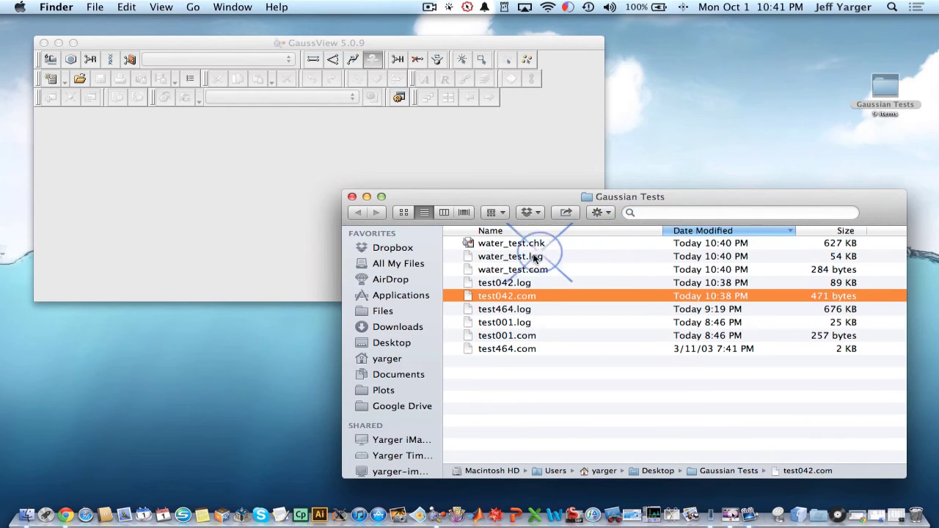
Open water_test.log in TextEdit and examine the job termination lines and the optimized parameters table near the end of the file
left_click_drag(514, 257, 269, 488)
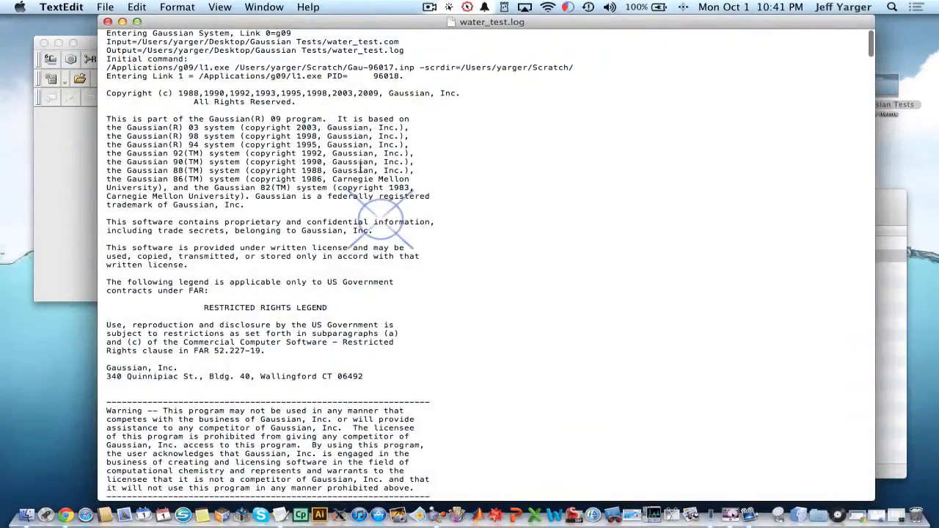
scroll(316, 110, "down", 20)
scroll(314, 103, "down", 20)
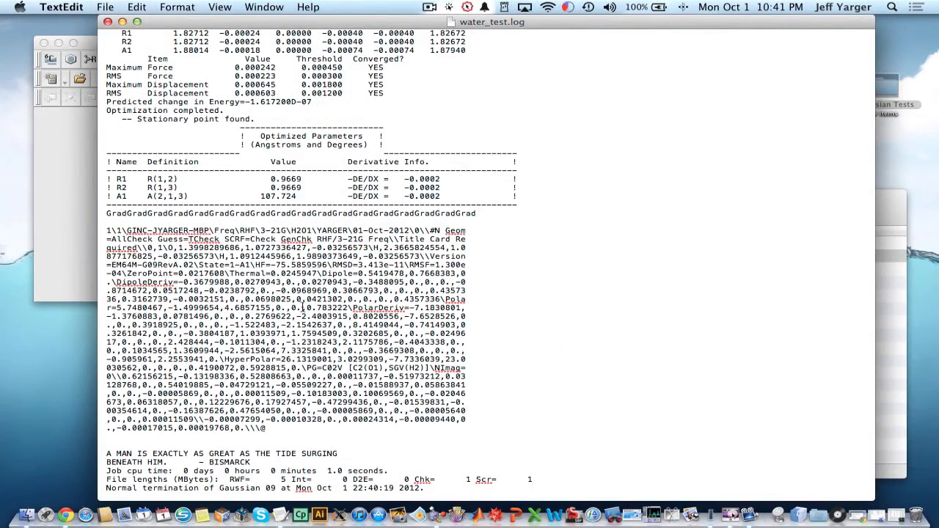
scroll(300, 296, "up", 5)
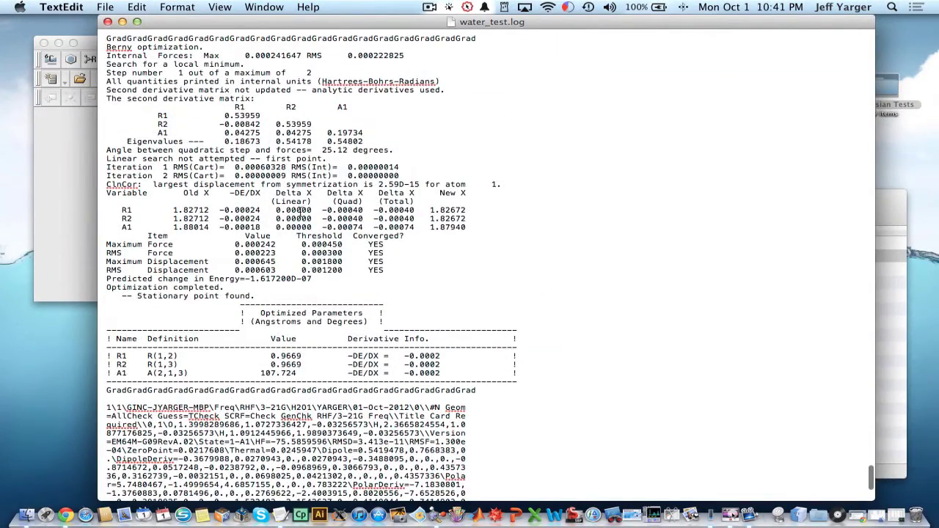
scroll(355, 390, "up", 7)
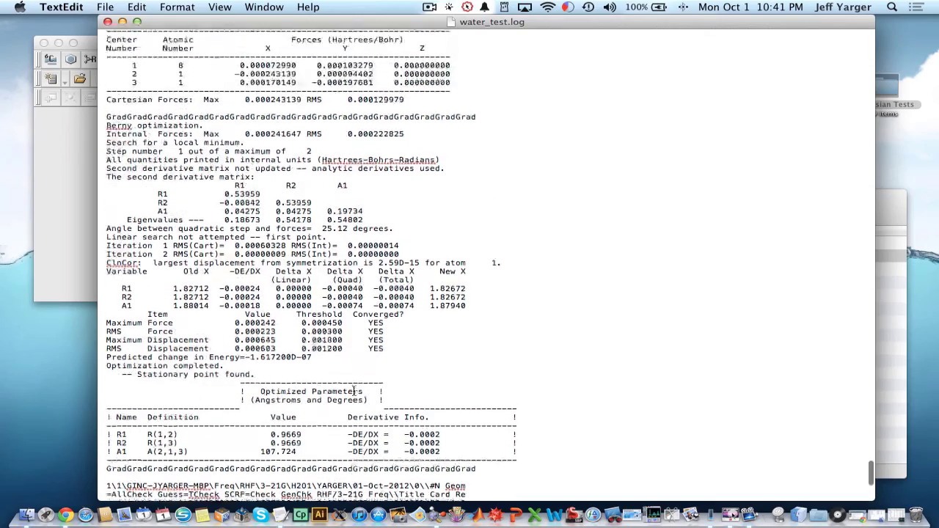
Read the thermochemistry section of water_test.log, including thermal corrections, energies, heat capacity and entropy, and close the log
scroll(354, 390, "up", 2)
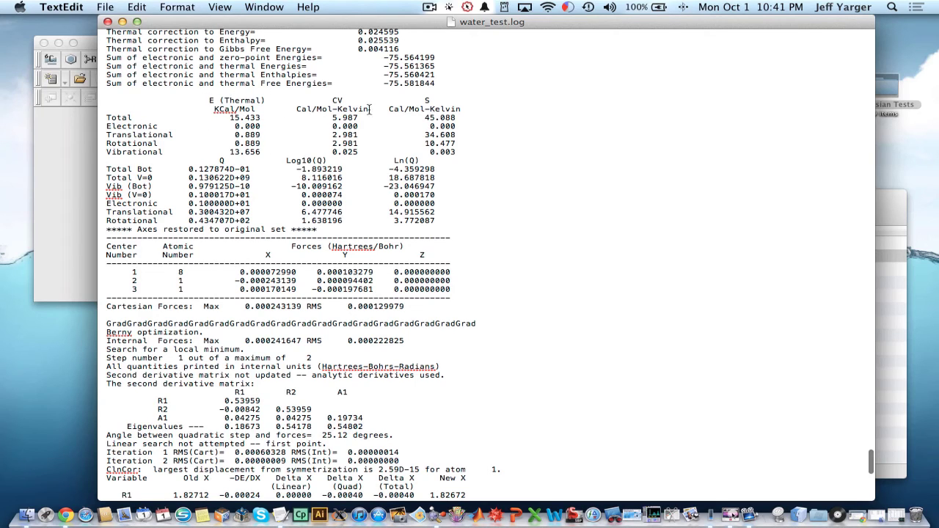
scroll(409, 129, "up", 3)
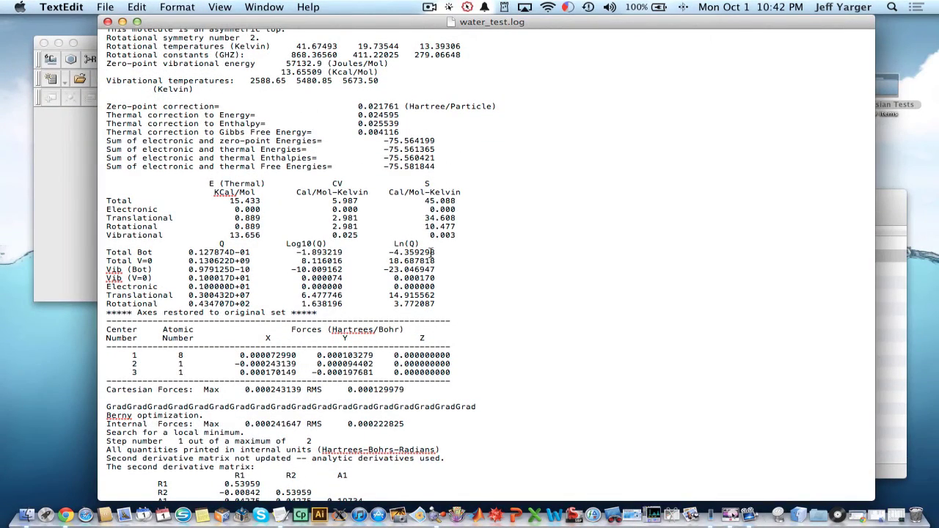
scroll(272, 212, "up", 3)
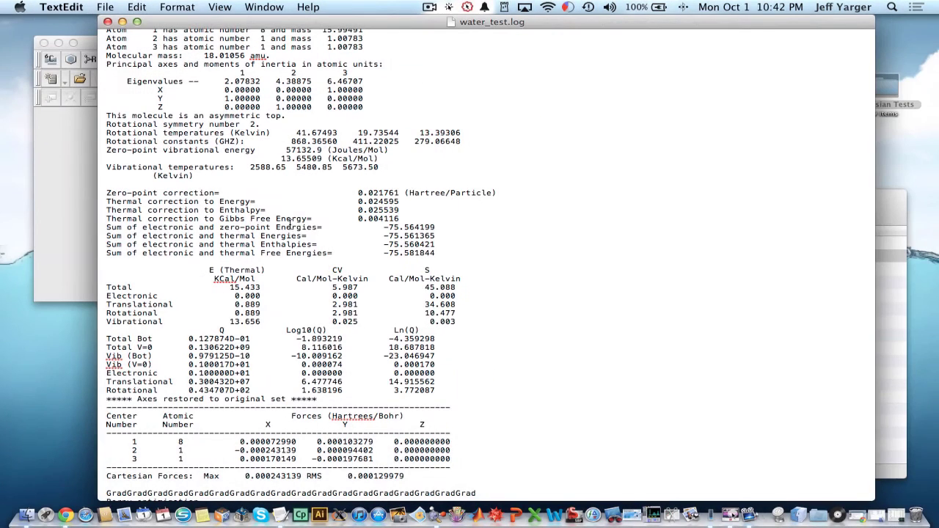
left_click(108, 22)
Reposition the Gaussian Tests folder window, switch to GaussView, and move its main window clear of the screen edge
left_click_drag(427, 194, 425, 154)
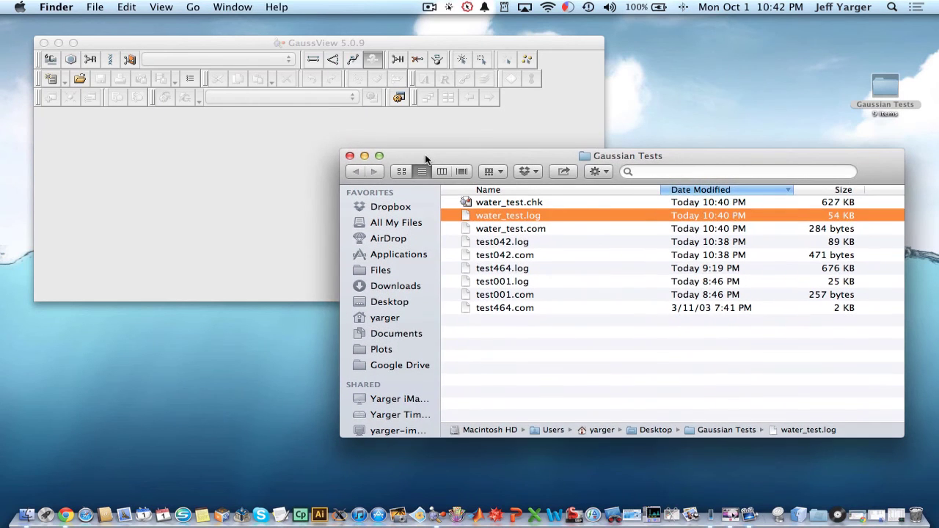
left_click(235, 45)
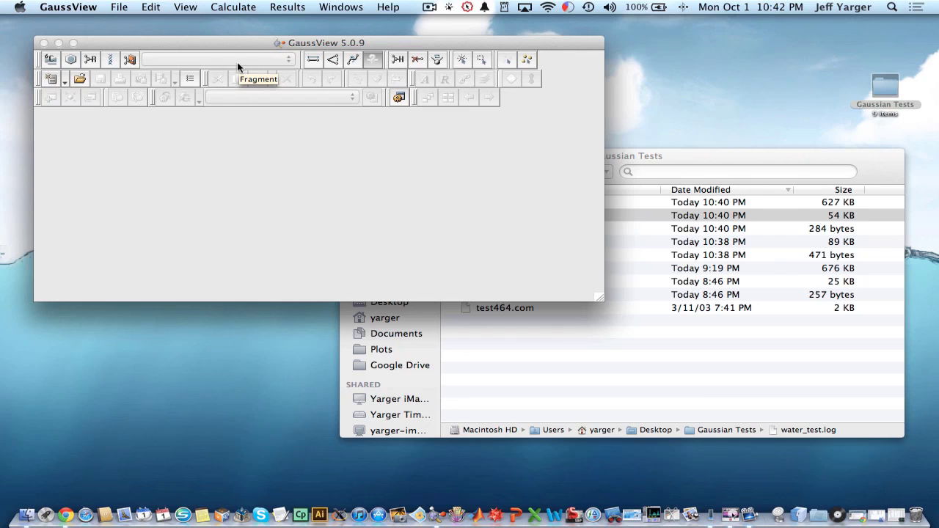
left_click_drag(217, 46, 264, 52)
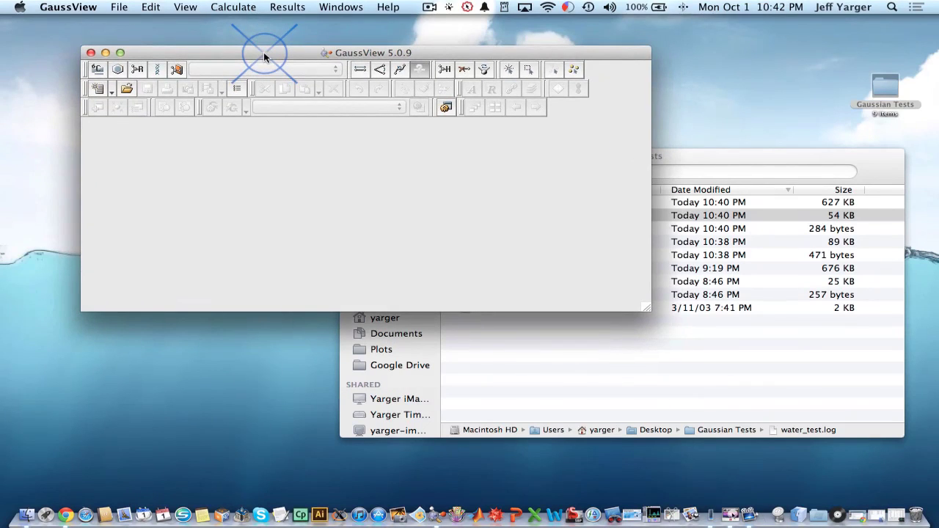